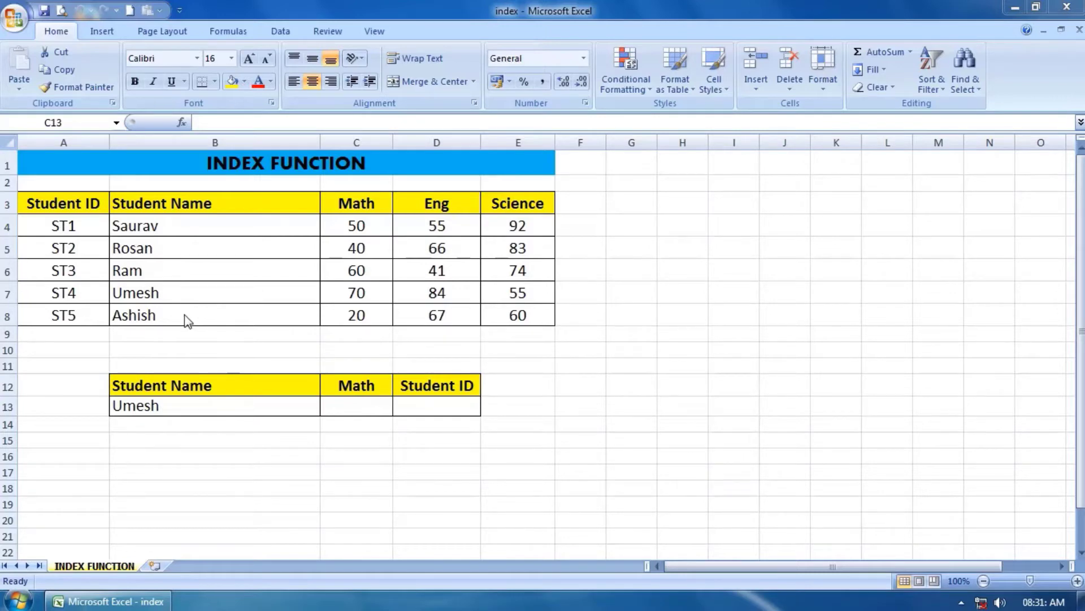
Review the lookup row (Umesh, Math, Student ID) and select the empty Math cell C13.
{"action": "left_click", "coordinate": [342, 412]}
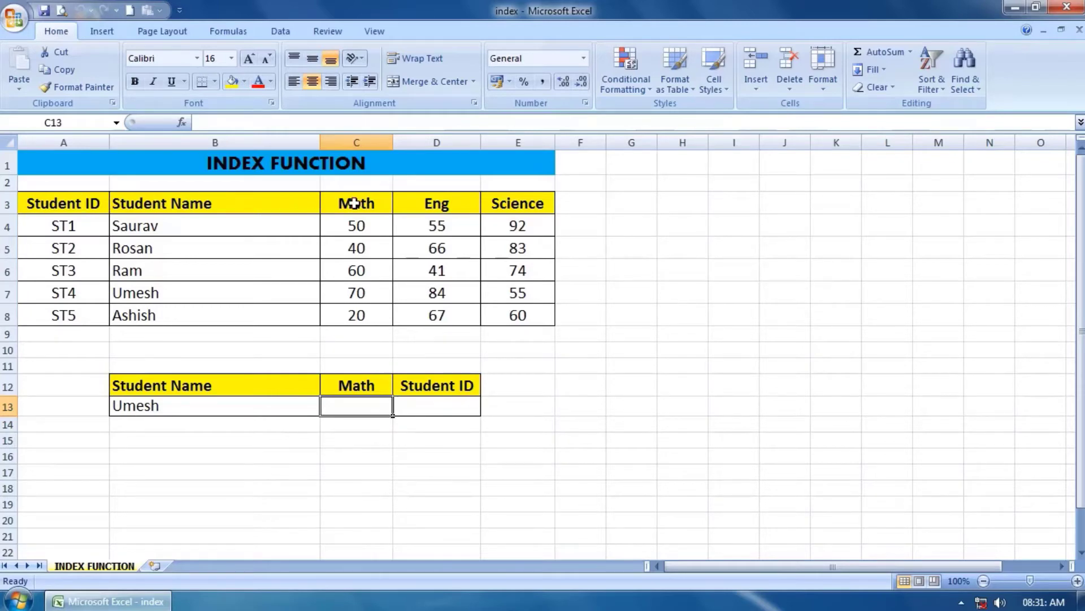
{"action": "left_click", "coordinate": [195, 399]}
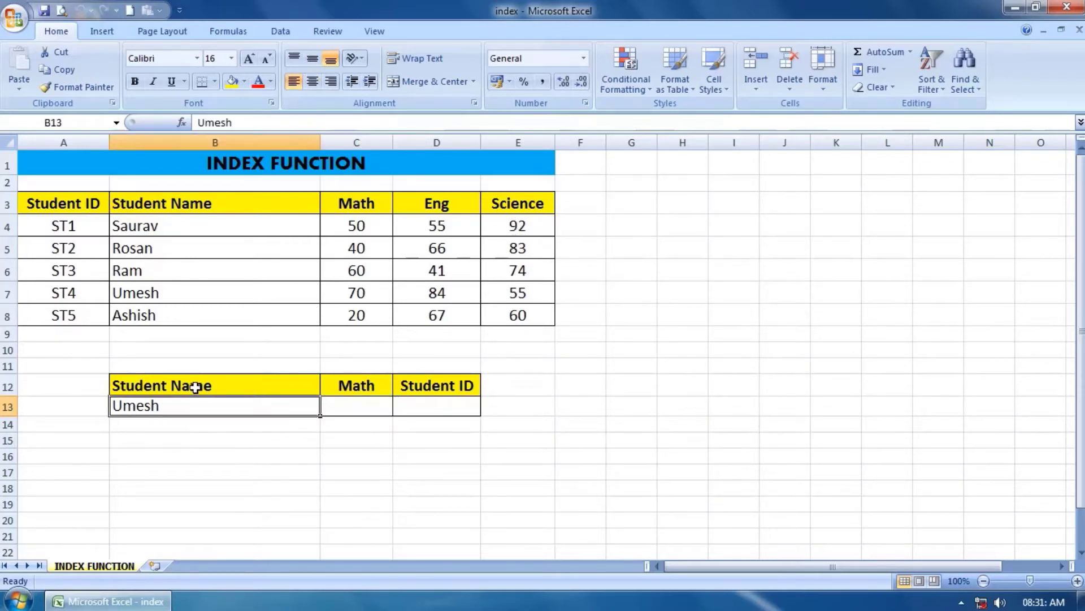
{"action": "left_click", "coordinate": [342, 387]}
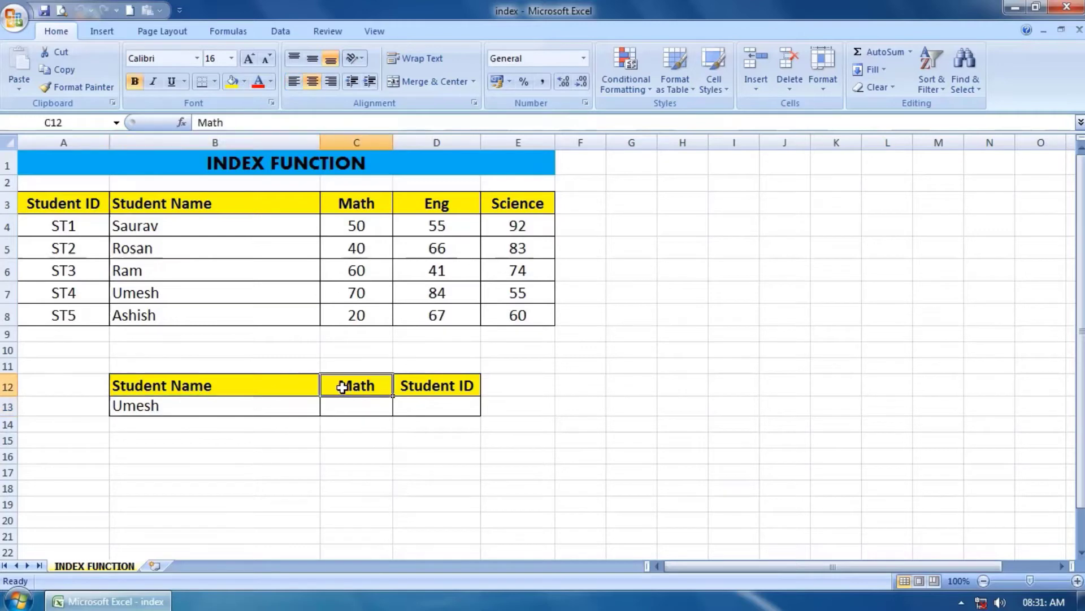
{"action": "left_click", "coordinate": [432, 384]}
{"action": "left_click", "coordinate": [210, 404]}
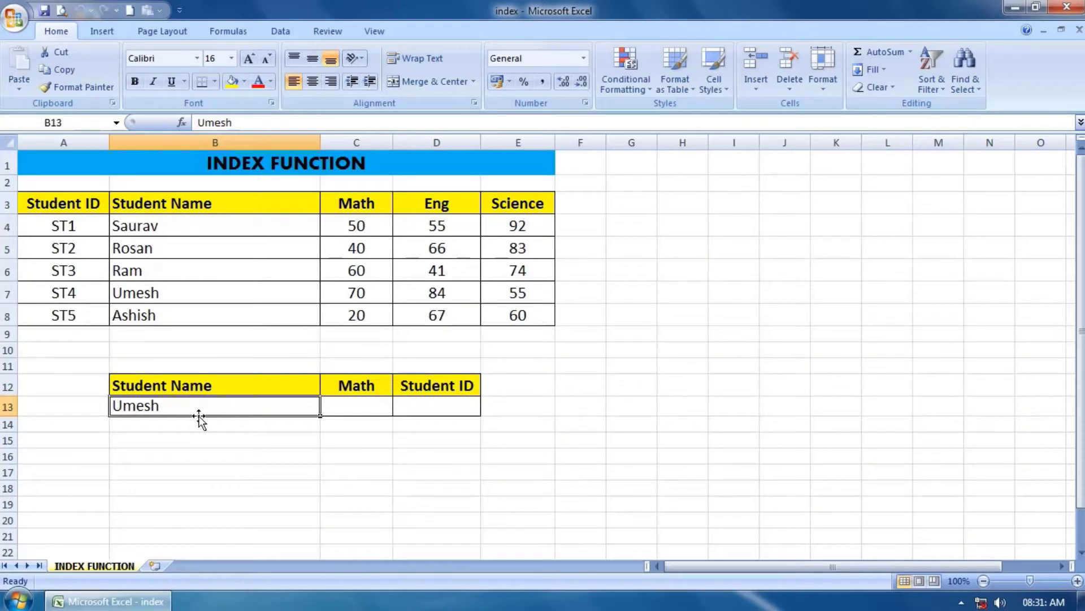
{"action": "left_click", "coordinate": [356, 409]}
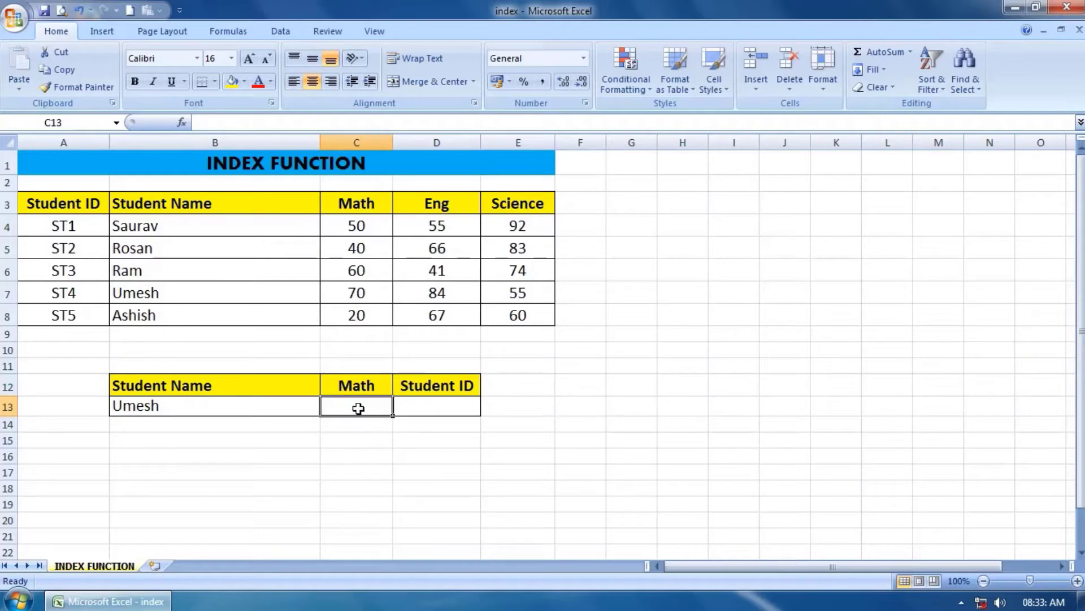
Enter =vlookup(B13, in C13 so Umesh is the lookup value.
{"action": "type", "text": "="}
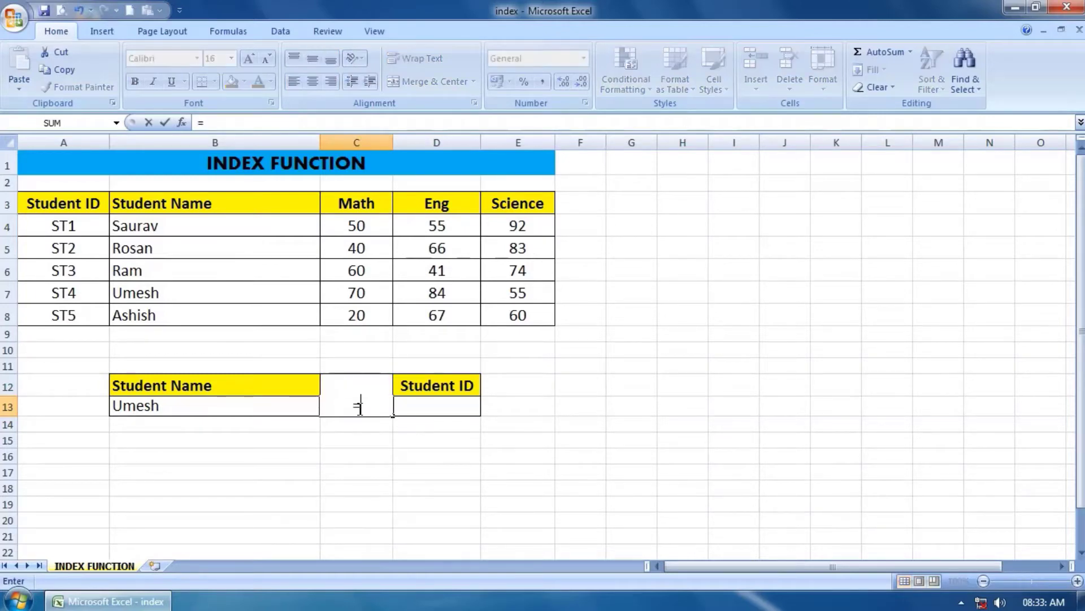
{"action": "type", "text": "vli"}
{"action": "key", "text": "BackSpace"}
{"action": "type", "text": "oo"}
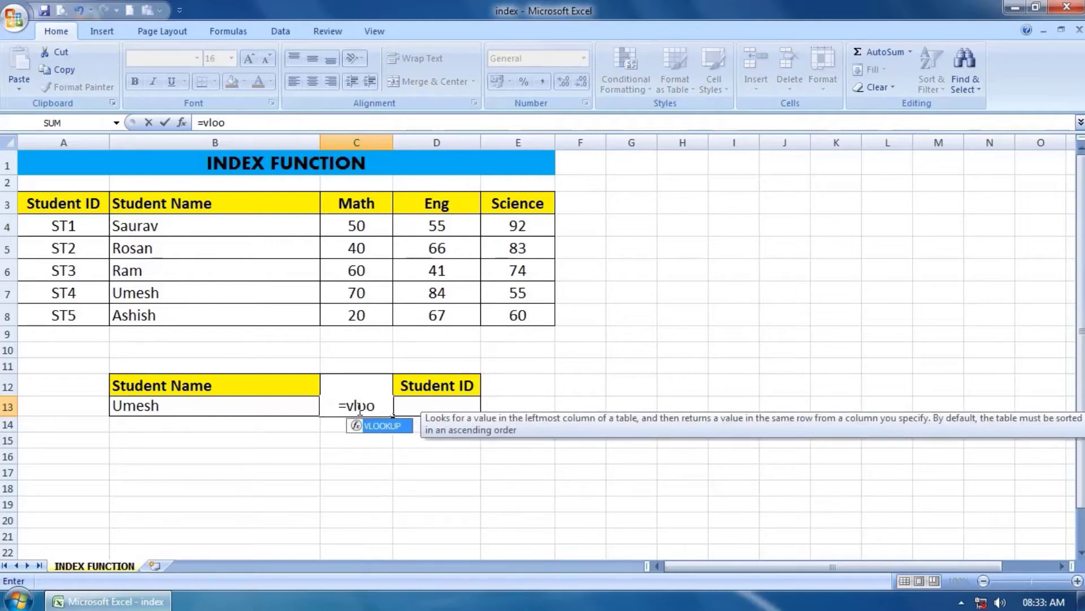
{"action": "type", "text": "kup"}
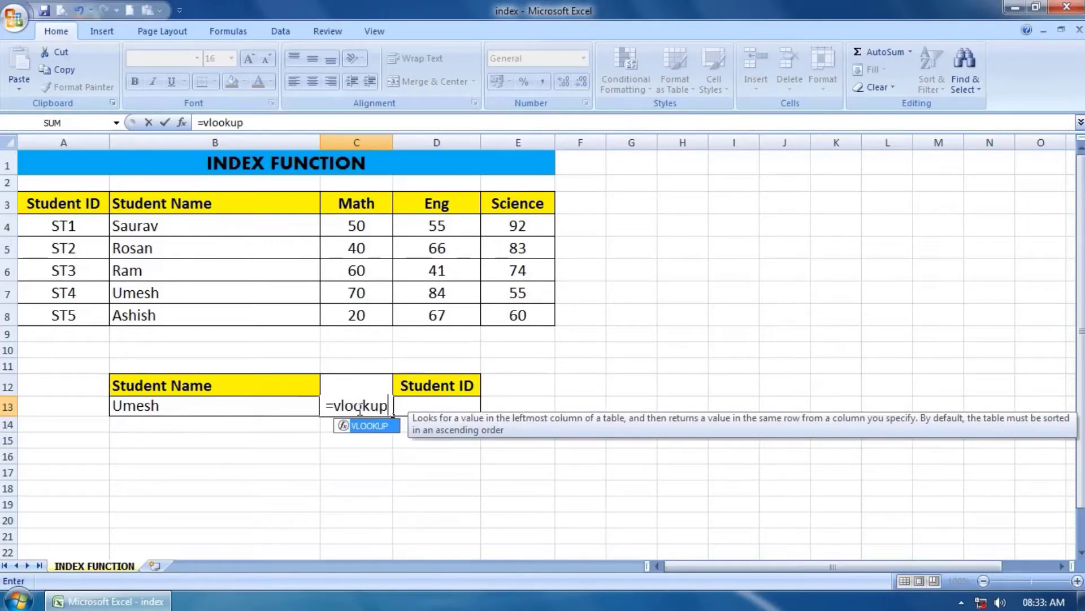
{"action": "type", "text": "("}
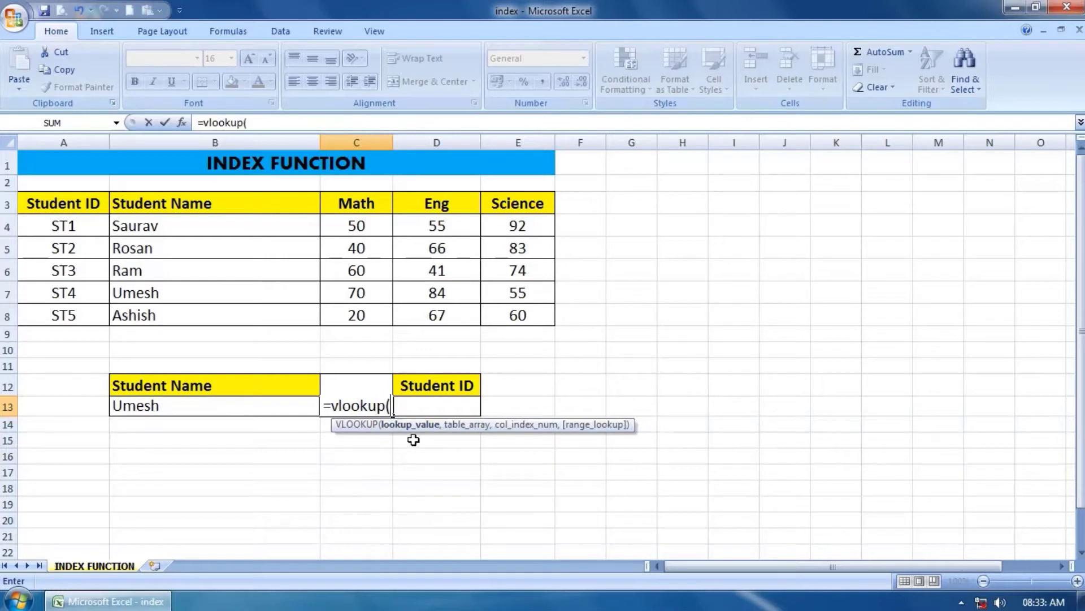
{"action": "left_click", "coordinate": [206, 408]}
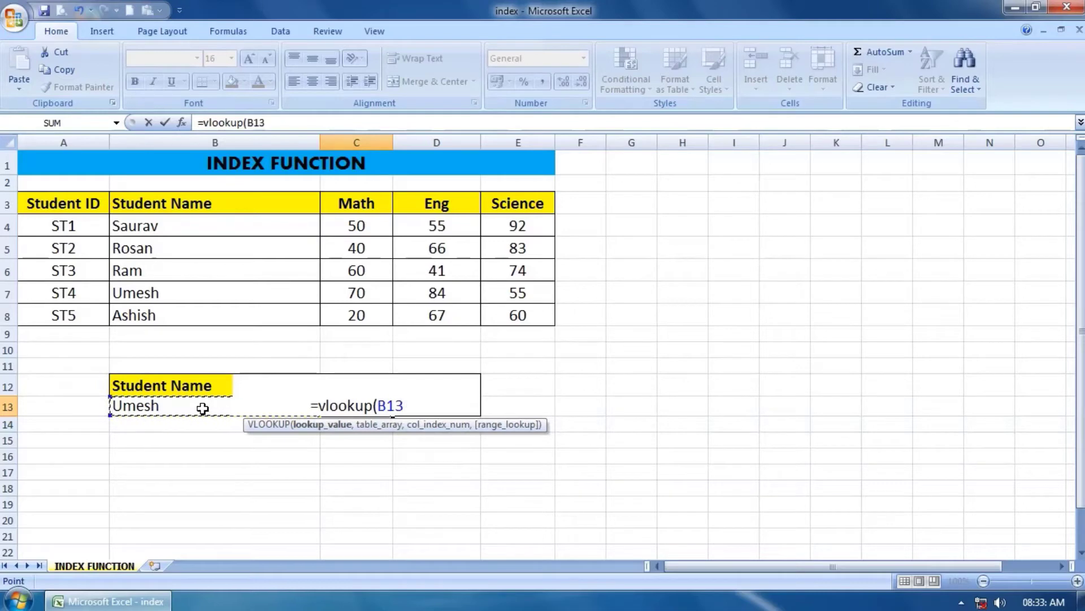
{"action": "type", "text": ","}
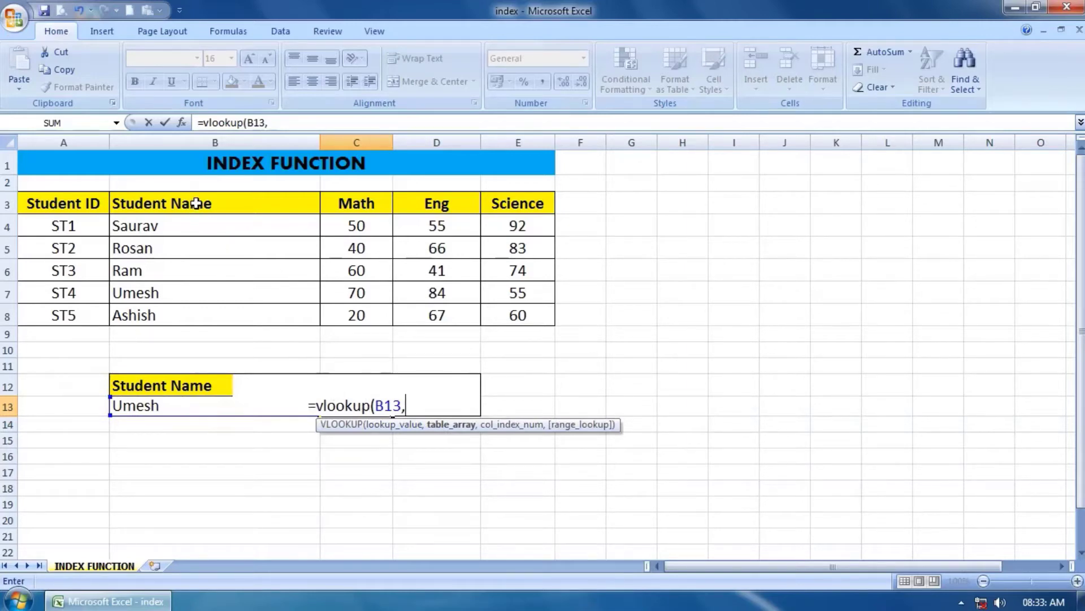
Complete the VLOOKUP with table range B3:E8, column index 2 and exact match 0.
{"action": "left_click_drag", "start_coordinate": [196, 204], "coordinate": [520, 315]}
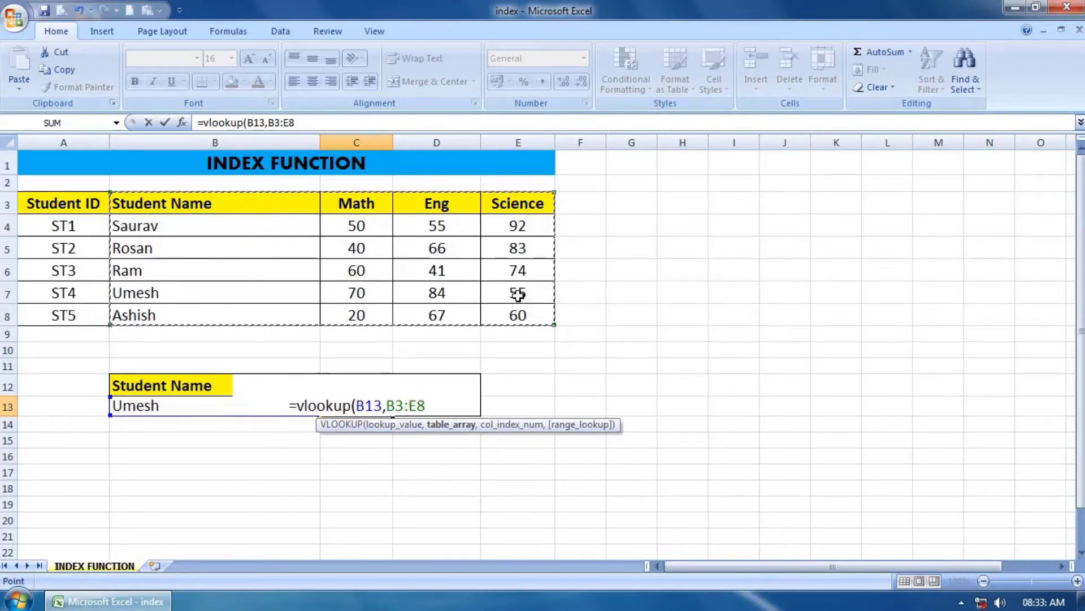
{"action": "type", "text": ","}
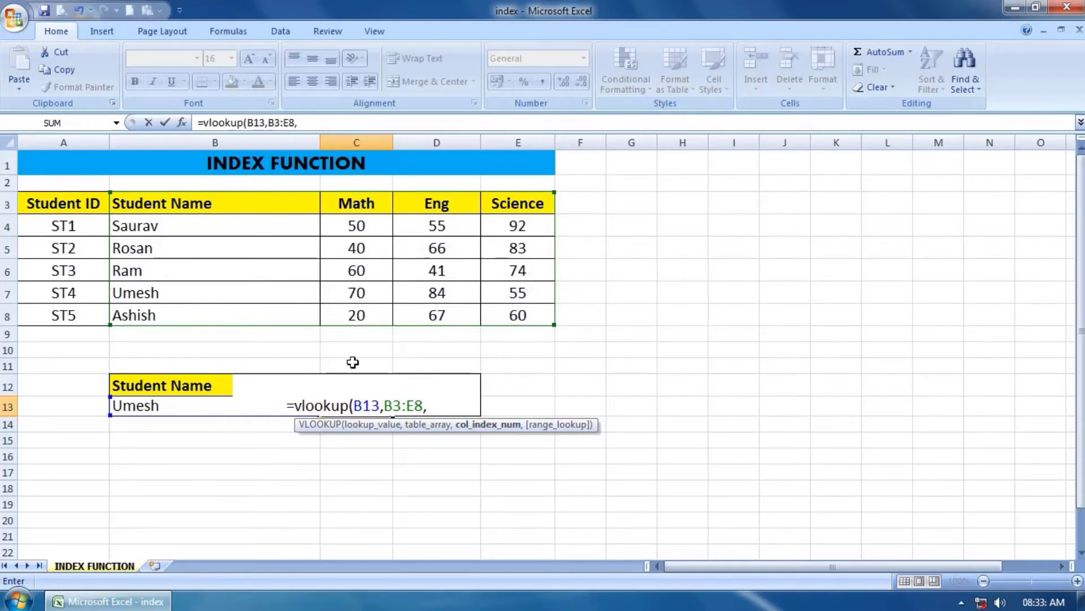
{"action": "left_click", "coordinate": [226, 200]}
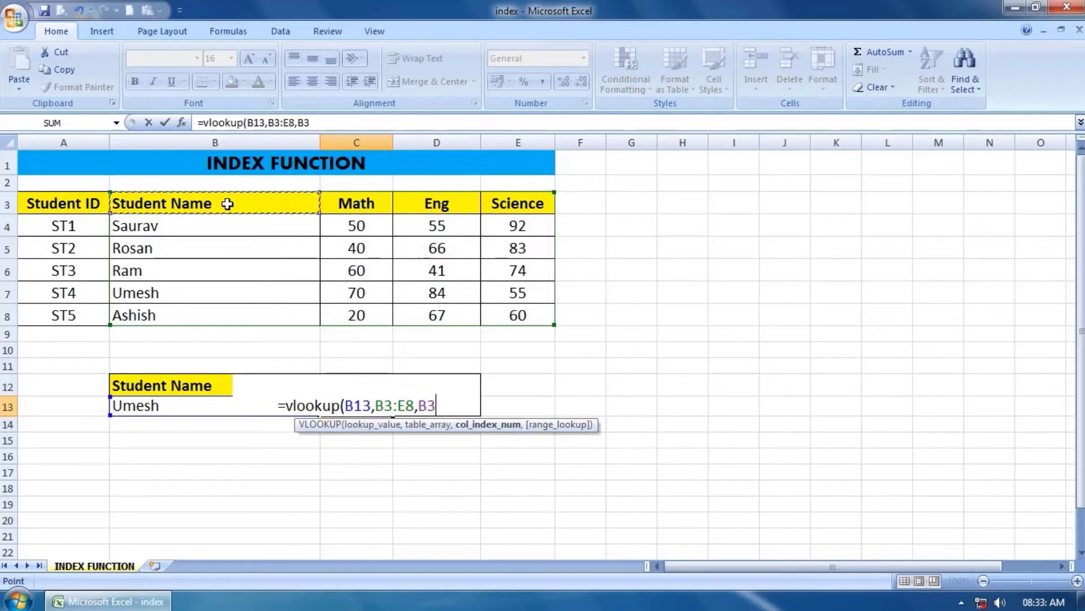
{"action": "left_click", "coordinate": [356, 202]}
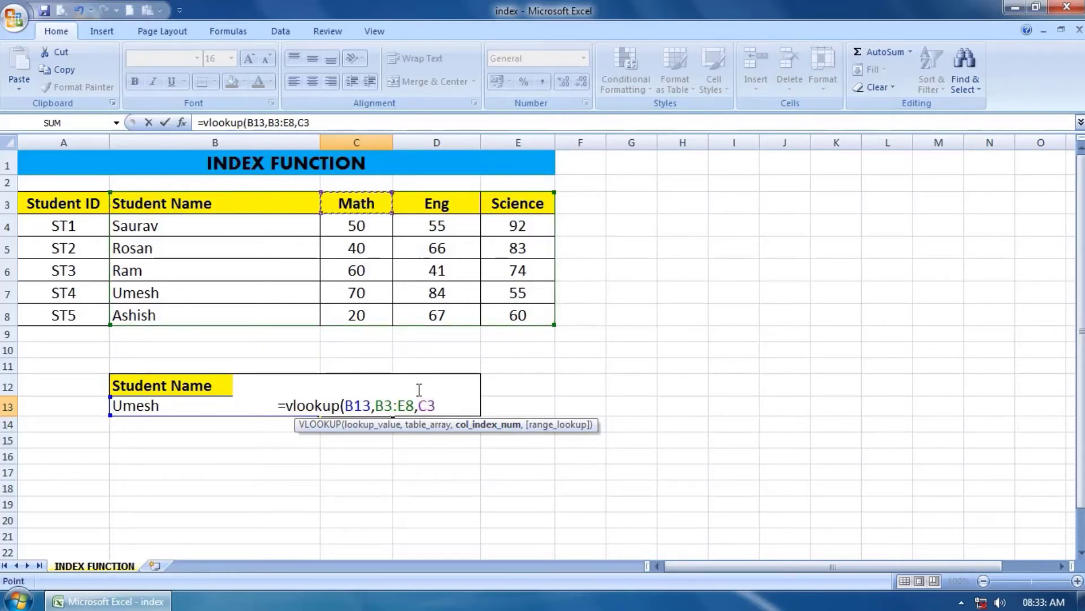
{"action": "key", "text": "BackSpace"}
{"action": "key", "text": "BackSpace"}
{"action": "type", "text": "2"}
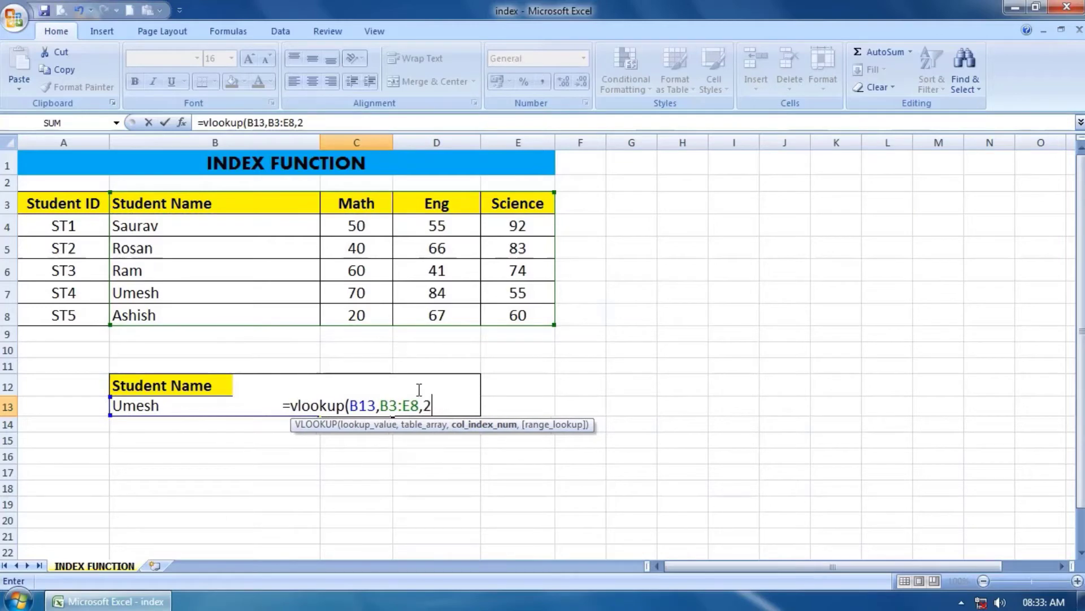
{"action": "type", "text": ","}
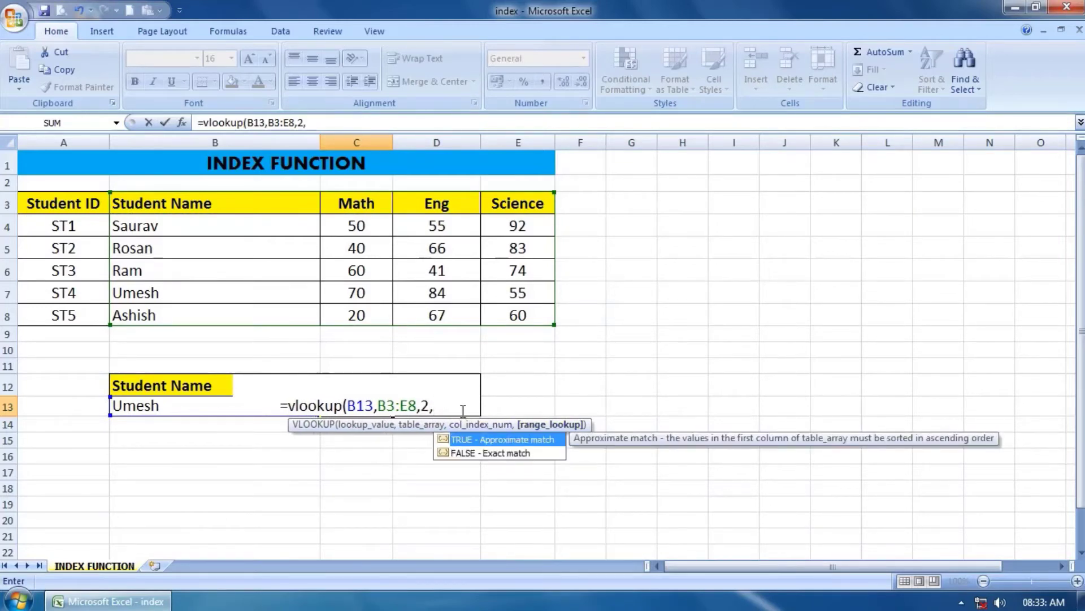
{"action": "type", "text": "0"}
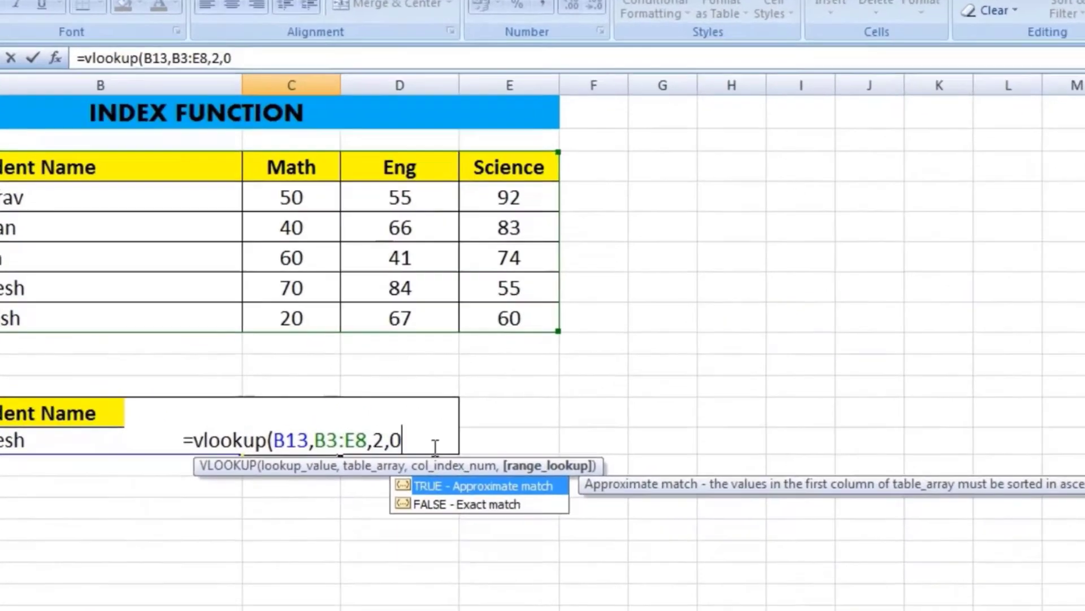
{"action": "type", "text": ")"}
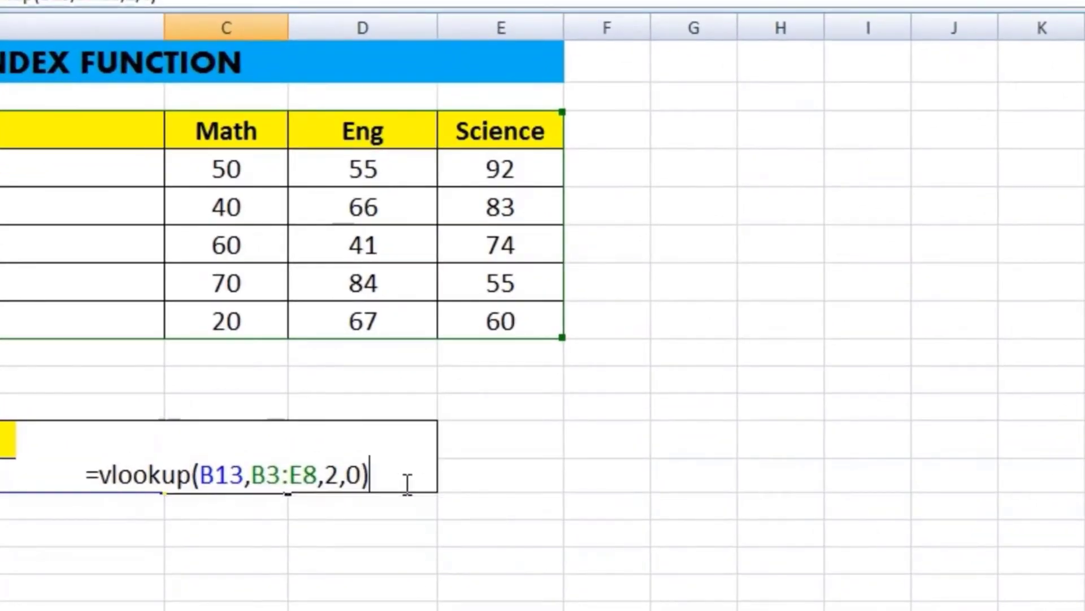
Confirm the VLOOKUP and compare its 70 with Umesh's Math score in C7 and ID ST4.
{"action": "key", "text": "Return"}
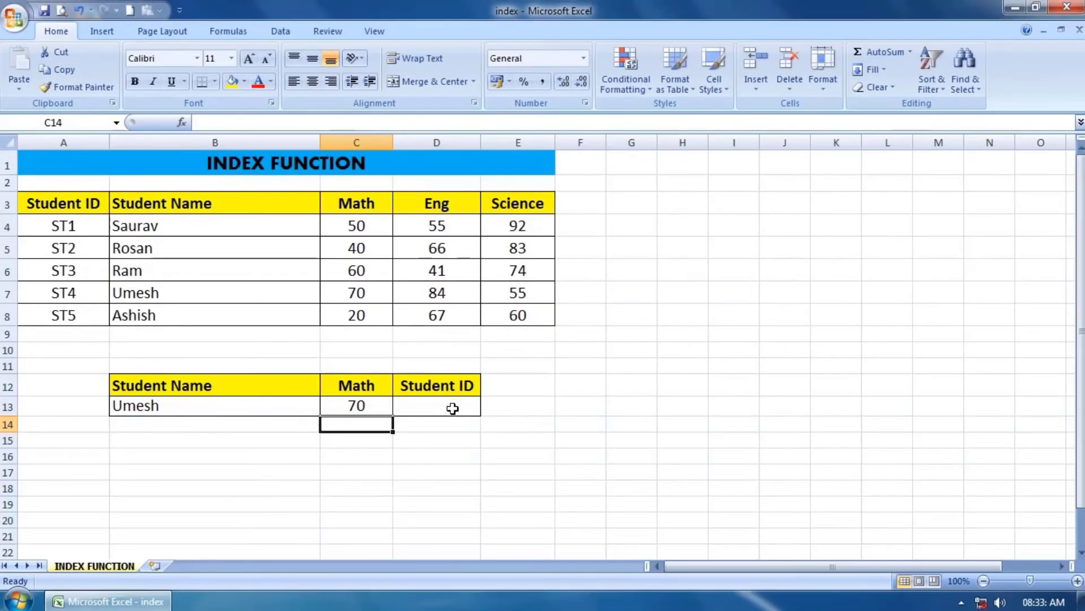
{"action": "left_click", "coordinate": [376, 405]}
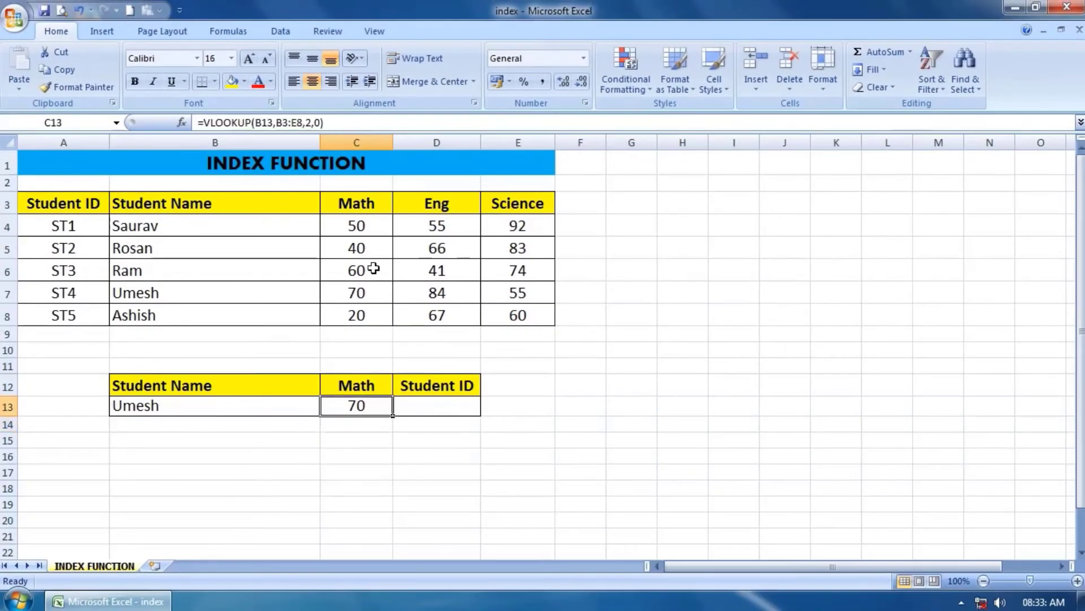
{"action": "left_click", "coordinate": [363, 290]}
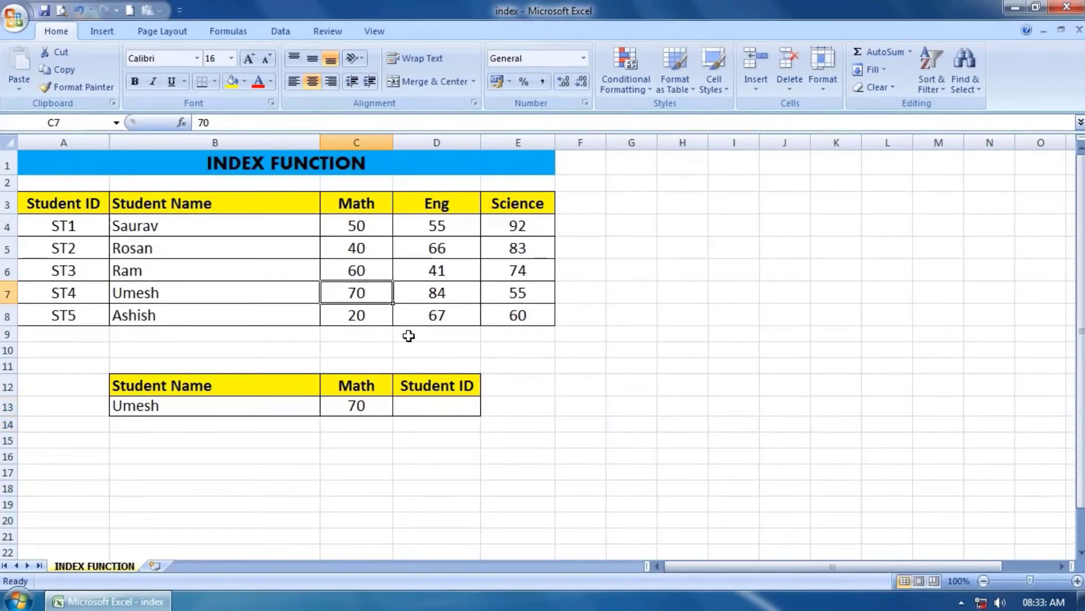
{"action": "left_click", "coordinate": [365, 411]}
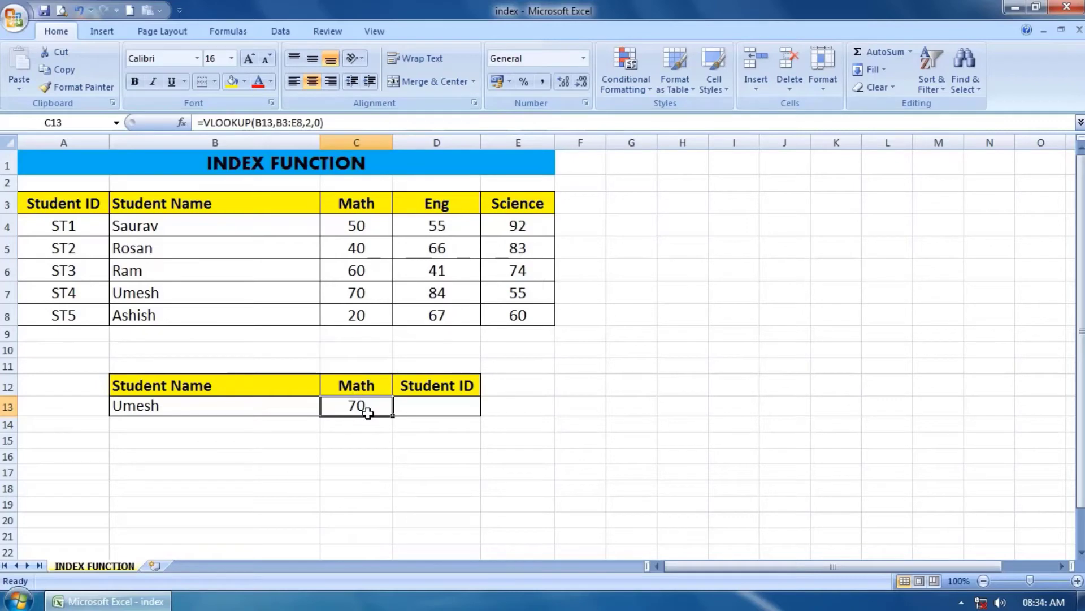
{"action": "left_click", "coordinate": [63, 295]}
{"action": "left_click", "coordinate": [397, 407]}
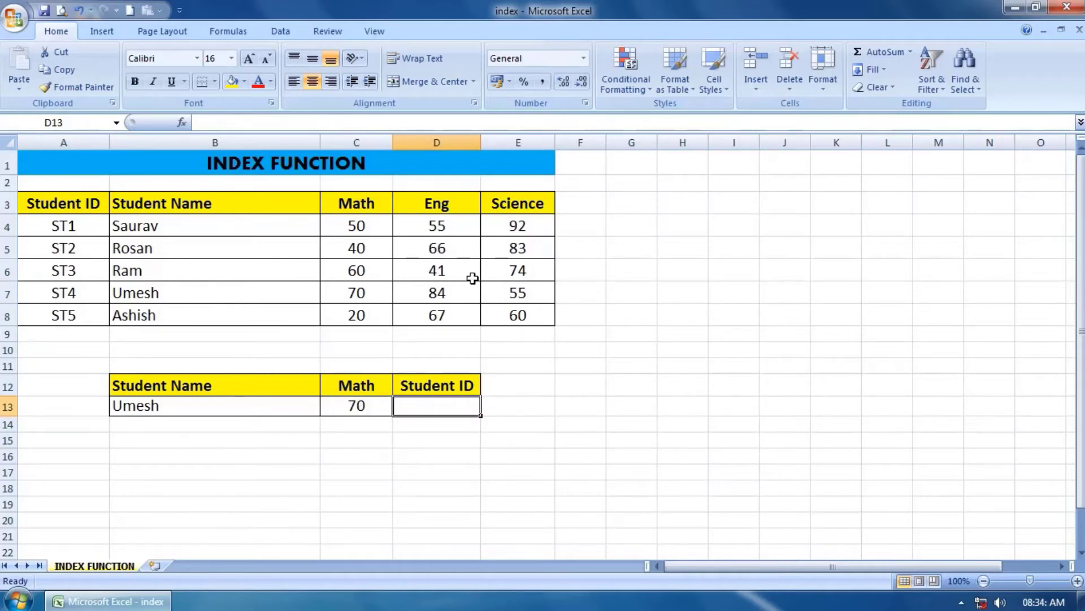
Delete the VLOOKUP result from C13, leaving the Math cell empty.
{"action": "left_click", "coordinate": [373, 409]}
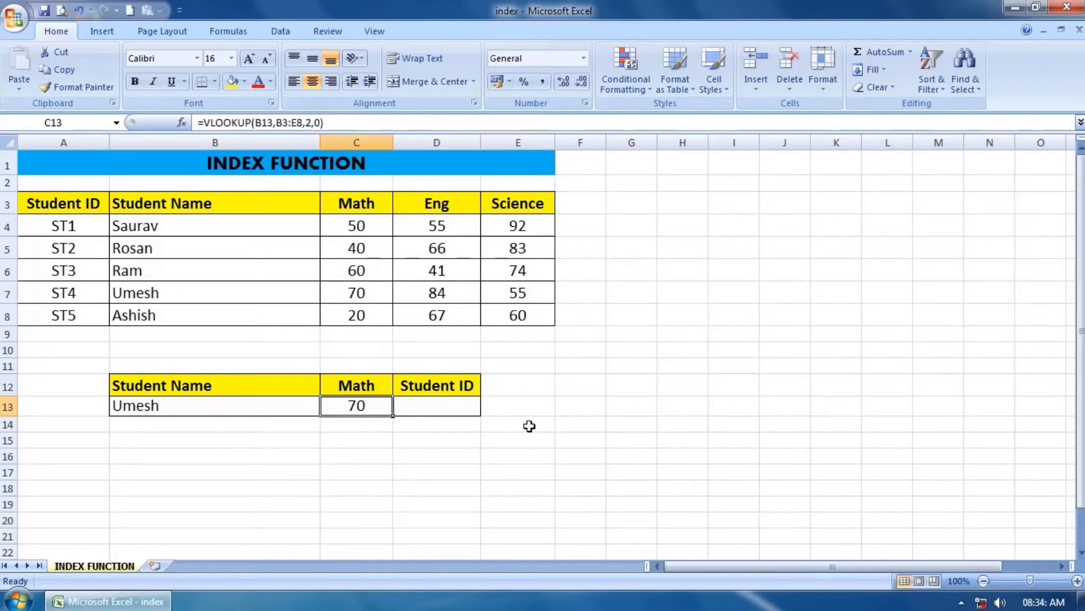
{"action": "key", "text": "Delete"}
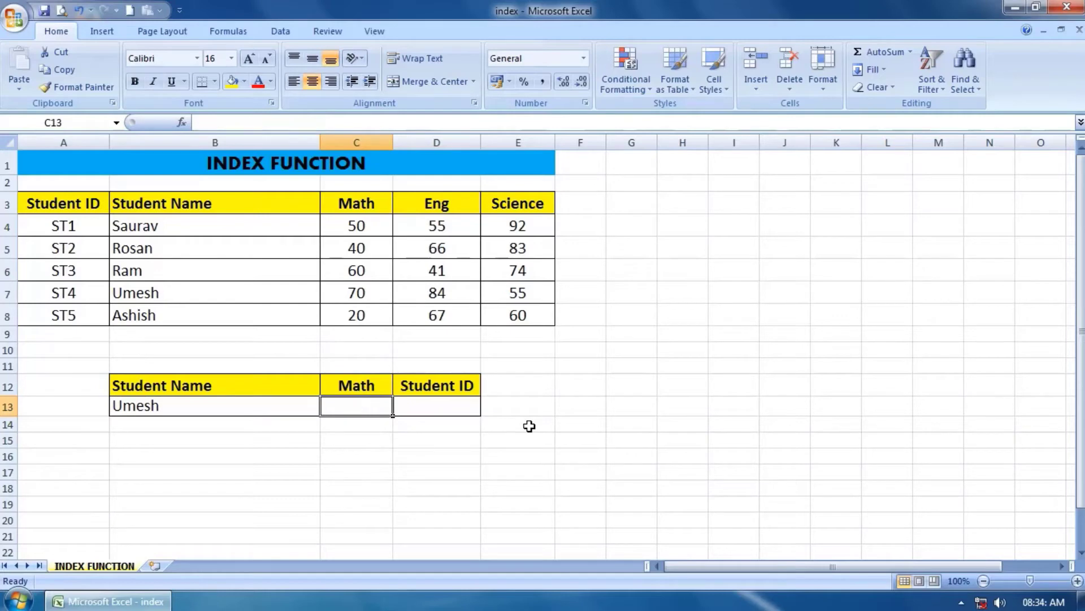
{"action": "left_click", "coordinate": [356, 457]}
{"action": "left_click", "coordinate": [356, 406]}
Enter =INDEX(A3:E8,5,3) in C13 so it returns Umesh's Math score 70.
{"action": "type", "text": "="}
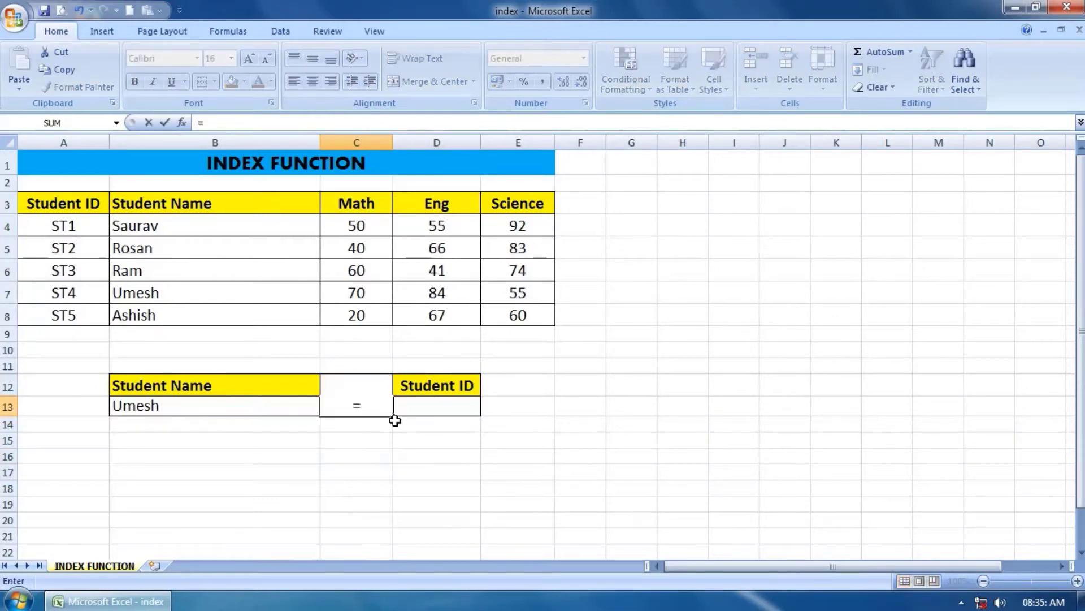
{"action": "type", "text": "index"}
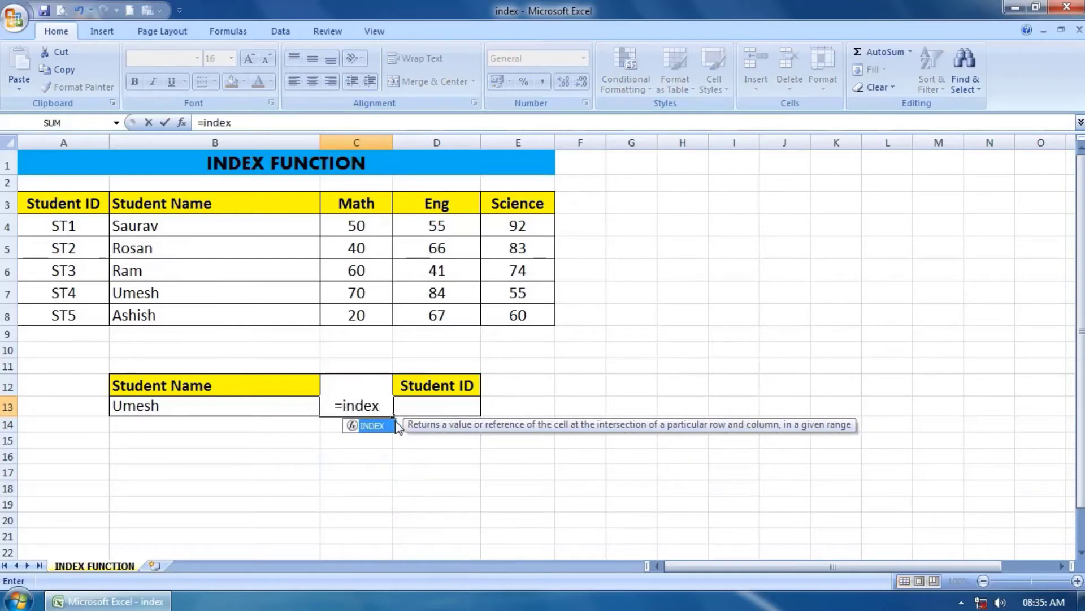
{"action": "type", "text": "("}
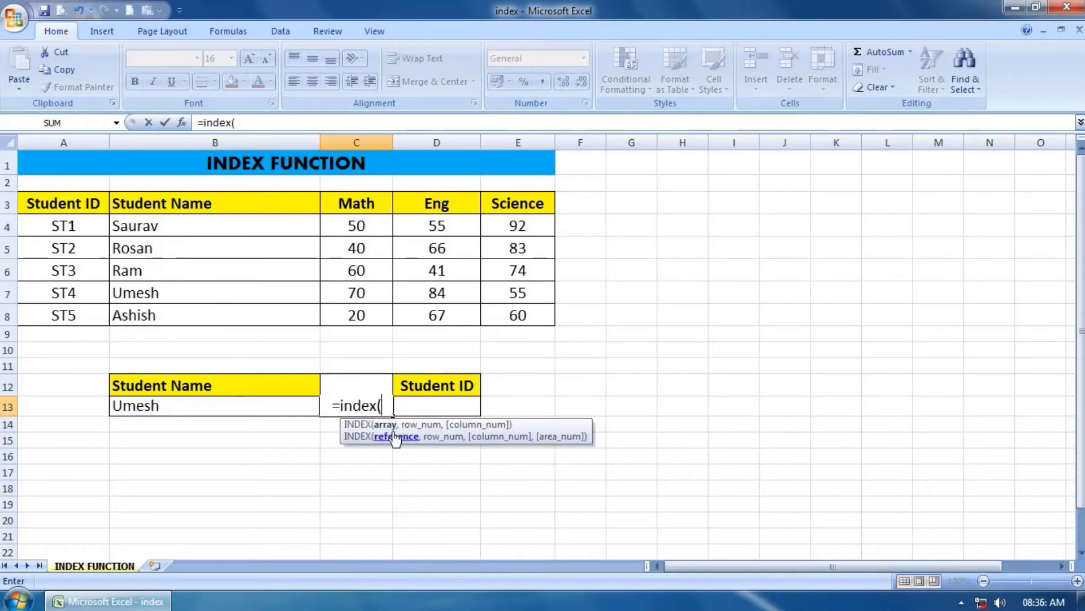
{"action": "left_click_drag", "start_coordinate": [66, 204], "coordinate": [521, 310]}
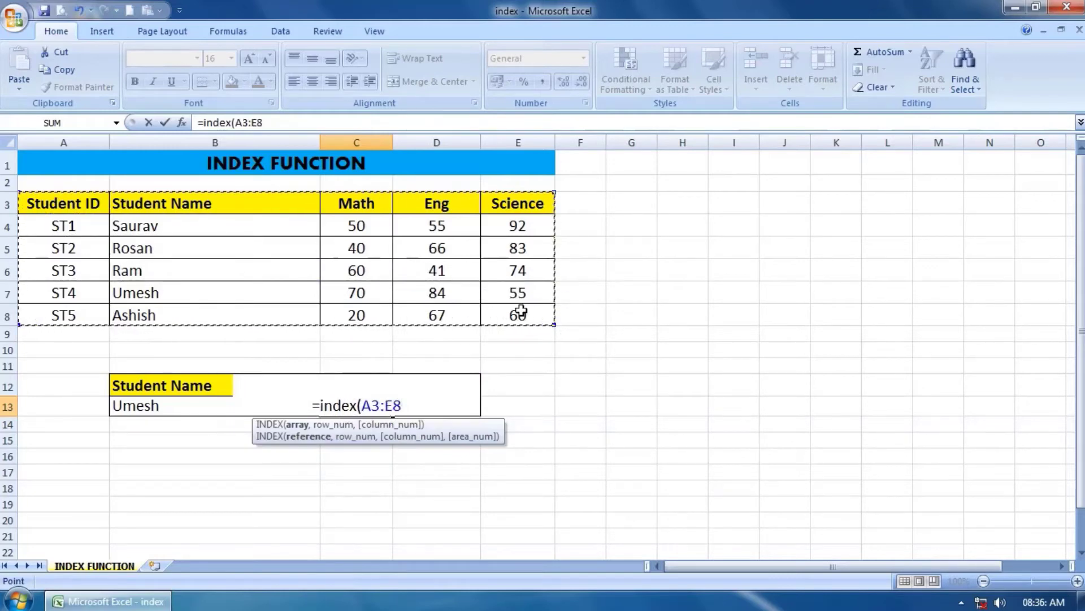
{"action": "type", "text": ","}
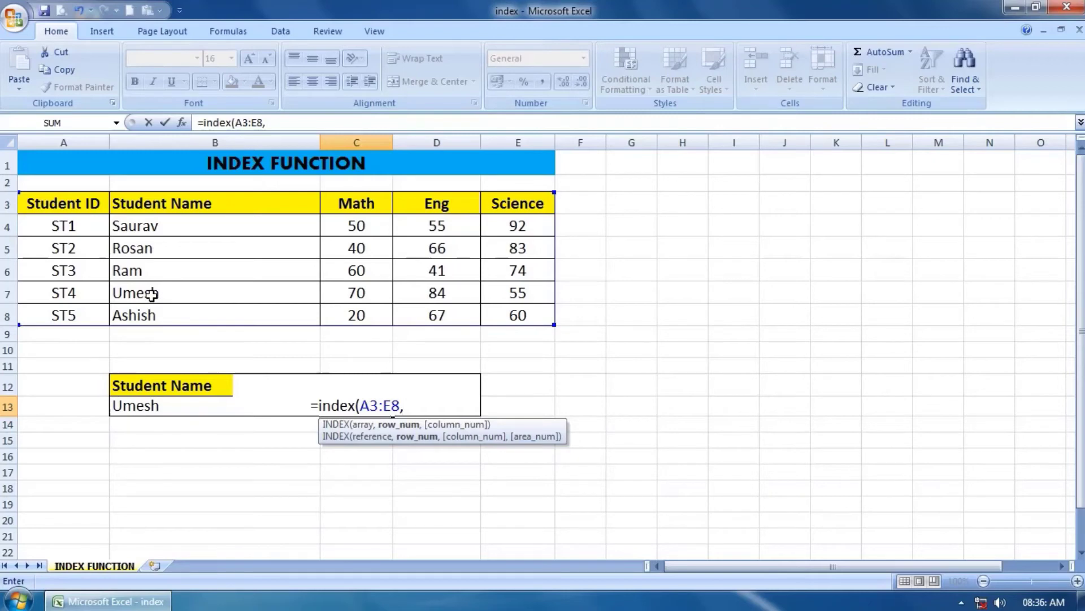
{"action": "type", "text": "5"}
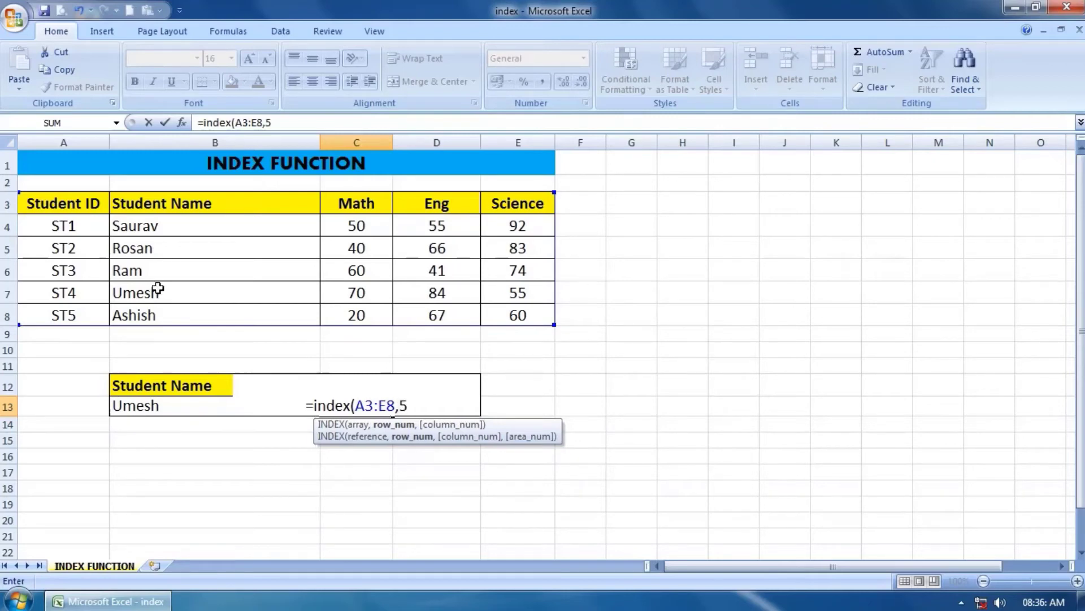
{"action": "type", "text": ","}
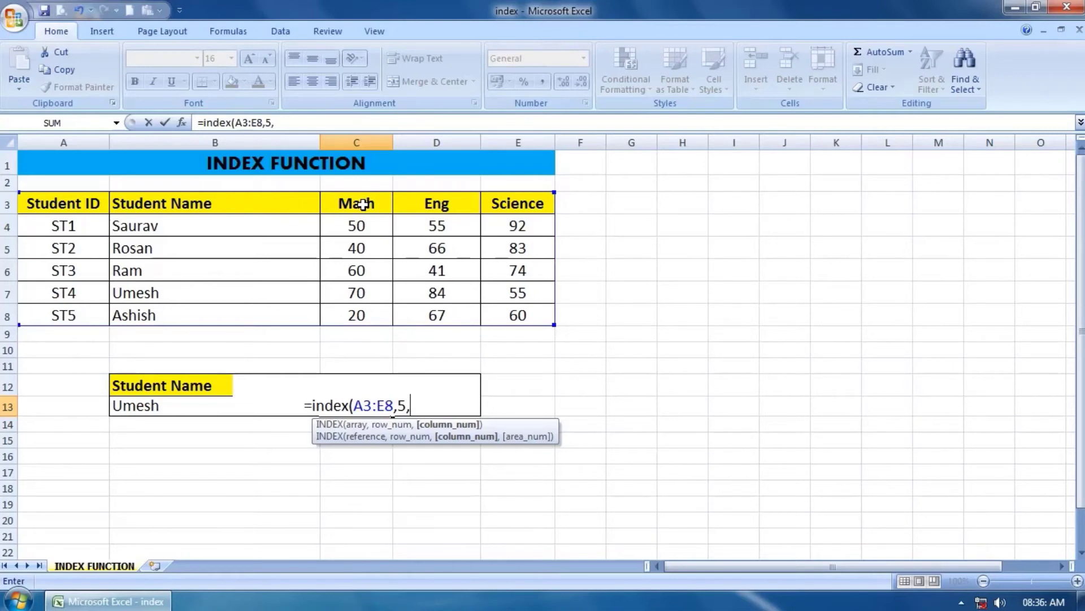
{"action": "type", "text": "3"}
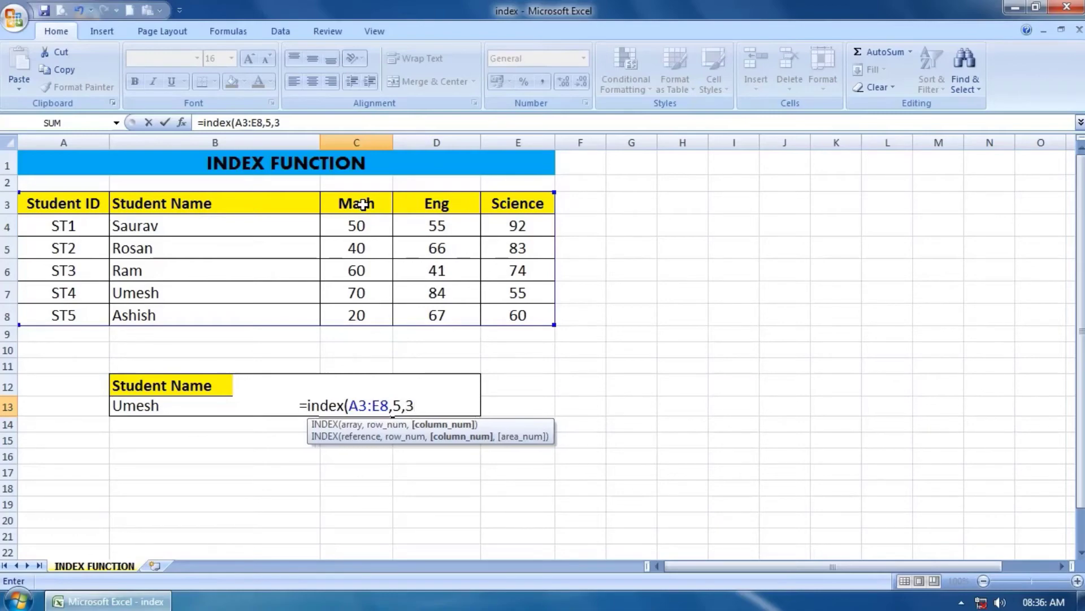
{"action": "type", "text": ")"}
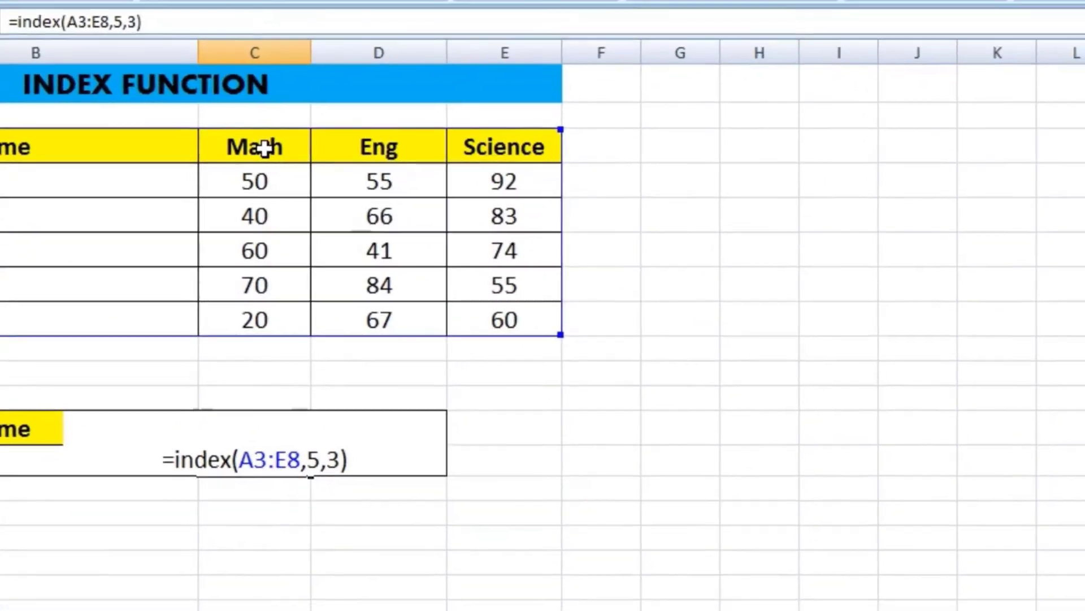
{"action": "key", "text": "Return"}
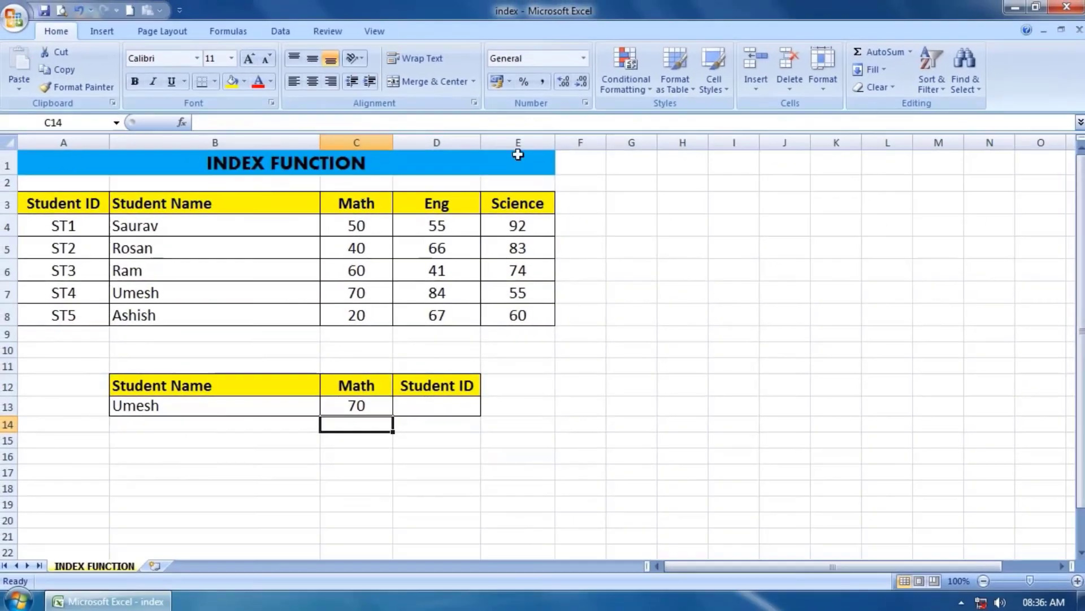
{"action": "left_click", "coordinate": [388, 406]}
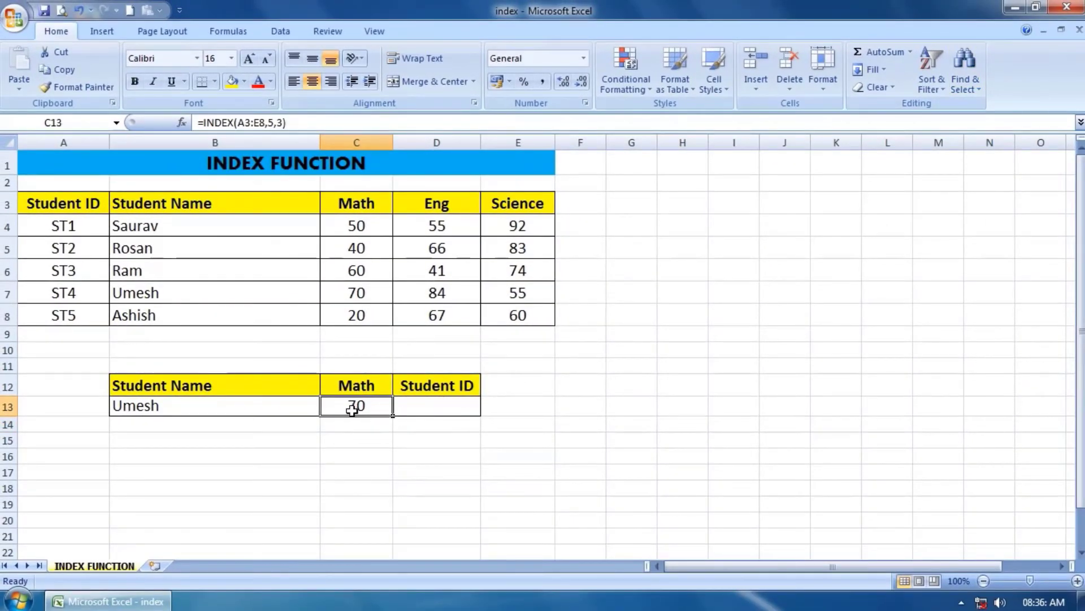
{"action": "left_click", "coordinate": [405, 410]}
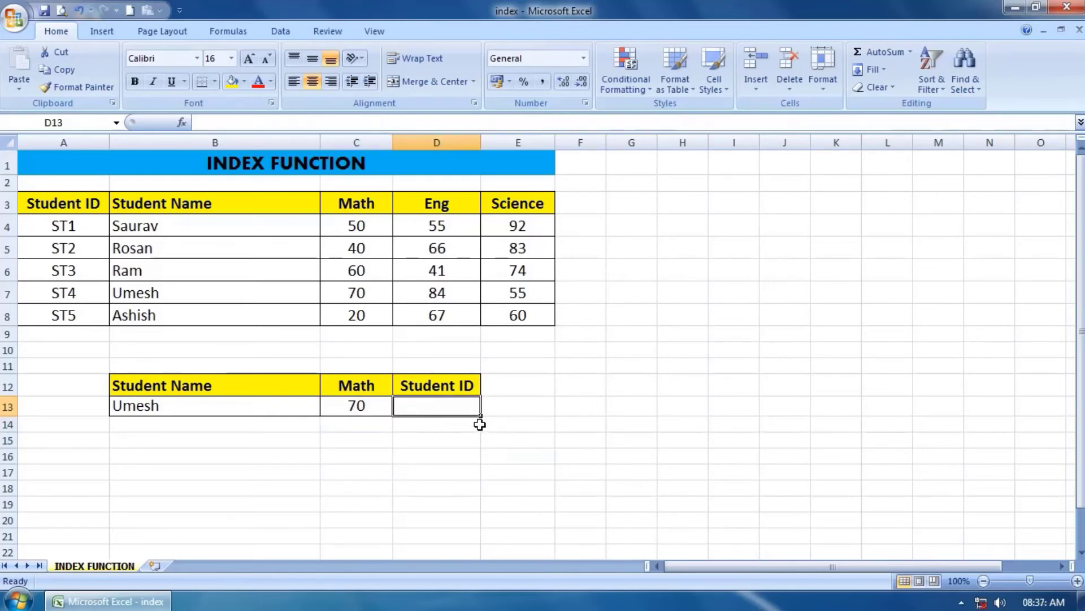
Enter =INDEX(A3:E8,5,1) in D13 to return Umesh's Student ID ST4.
{"action": "type", "text": "=i"}
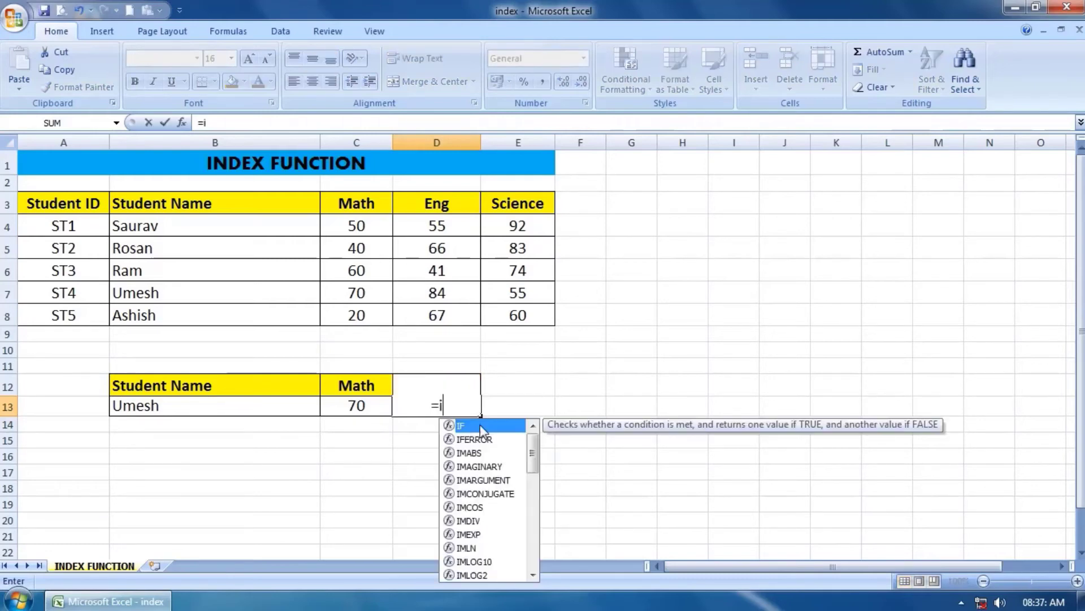
{"action": "type", "text": "ndex"}
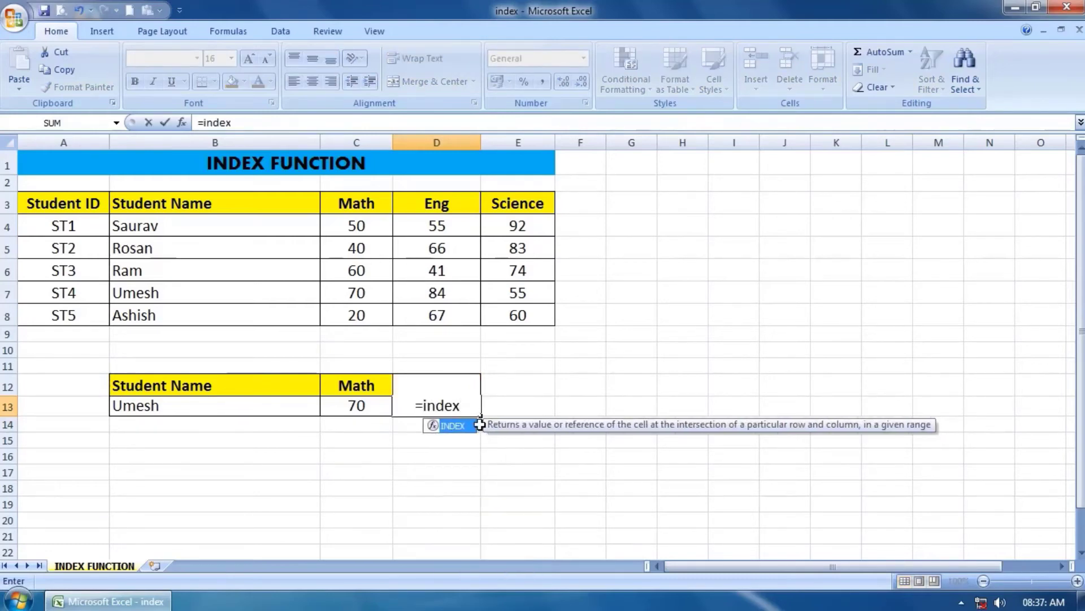
{"action": "type", "text": "("}
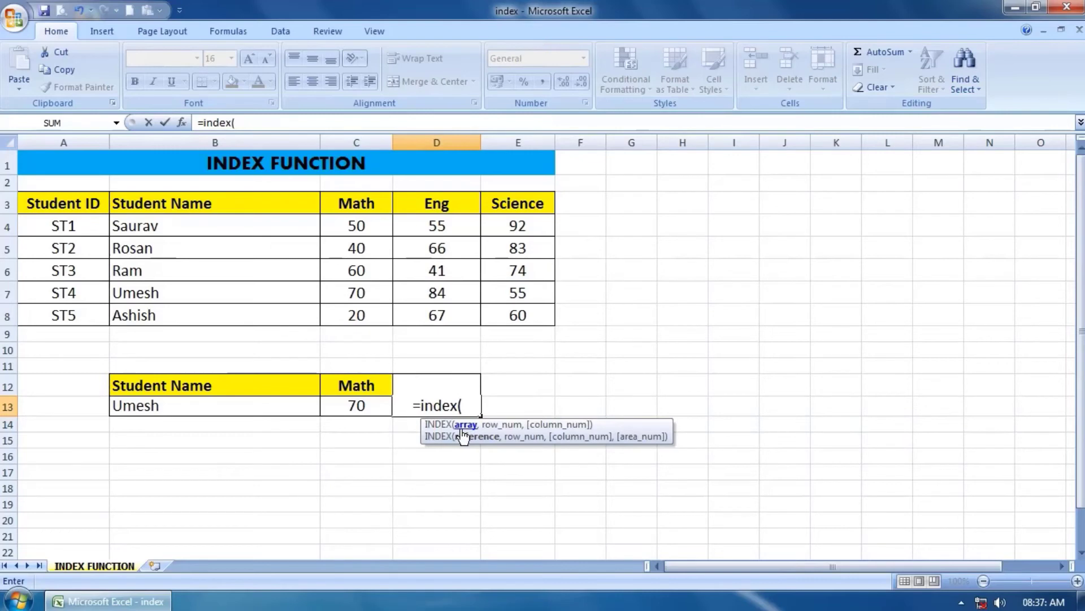
{"action": "left_click_drag", "start_coordinate": [61, 203], "coordinate": [482, 317]}
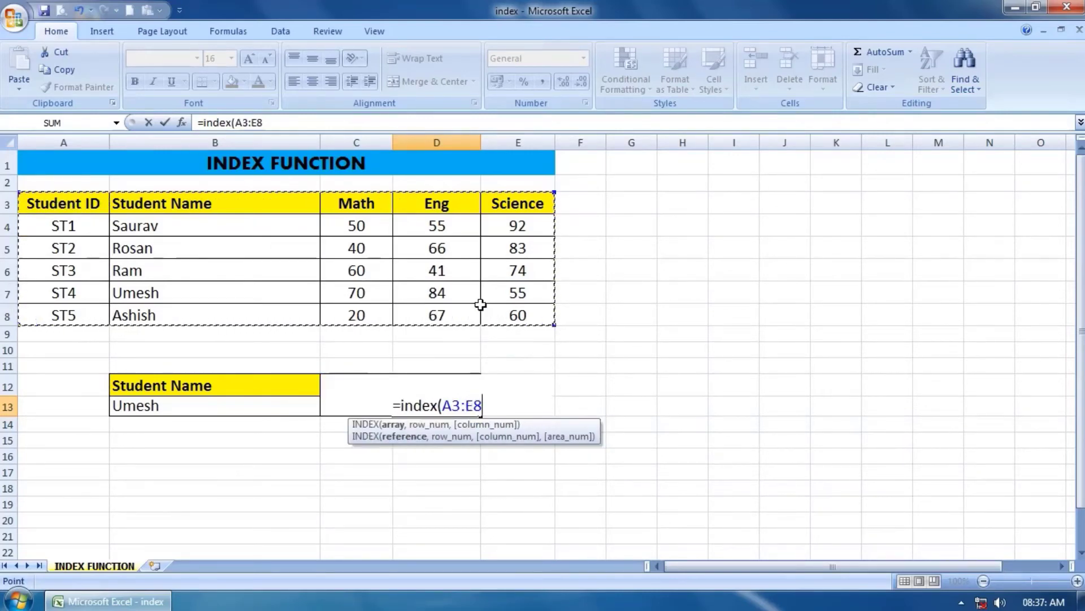
{"action": "type", "text": ","}
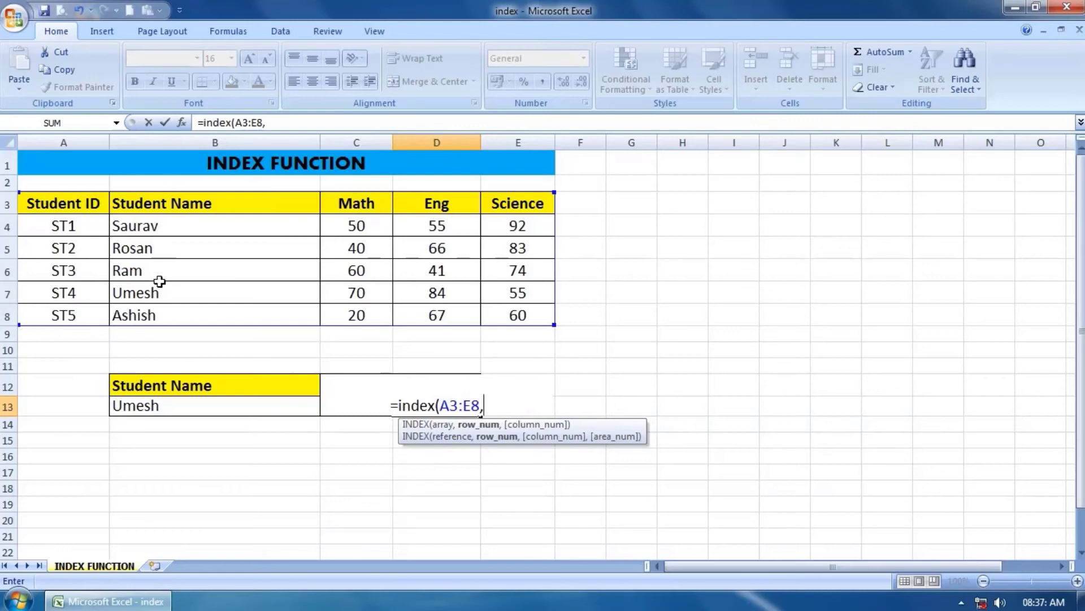
{"action": "type", "text": "5"}
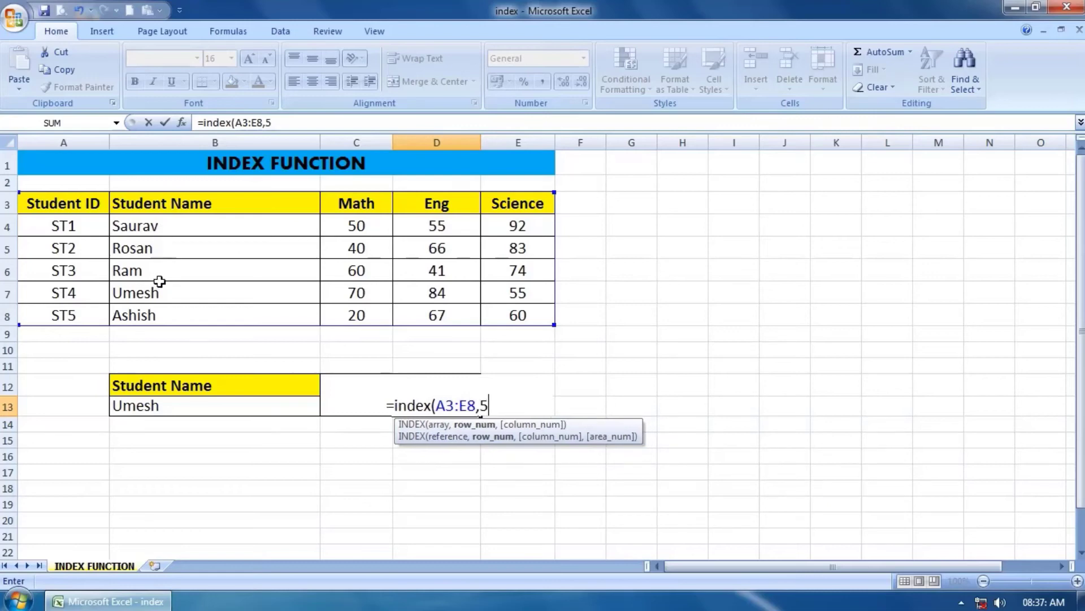
{"action": "type", "text": ","}
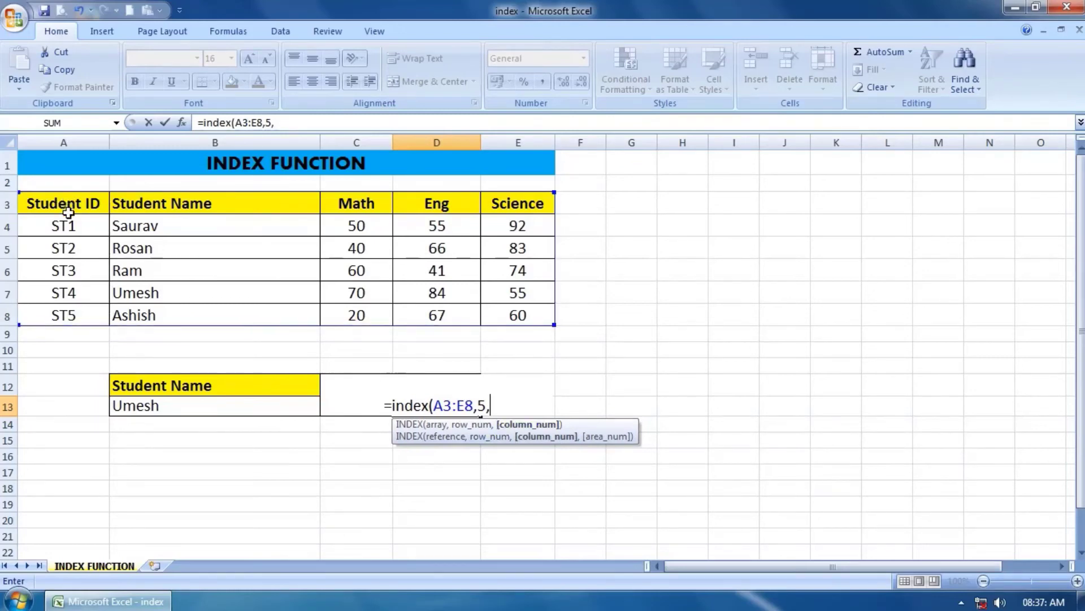
{"action": "type", "text": "1"}
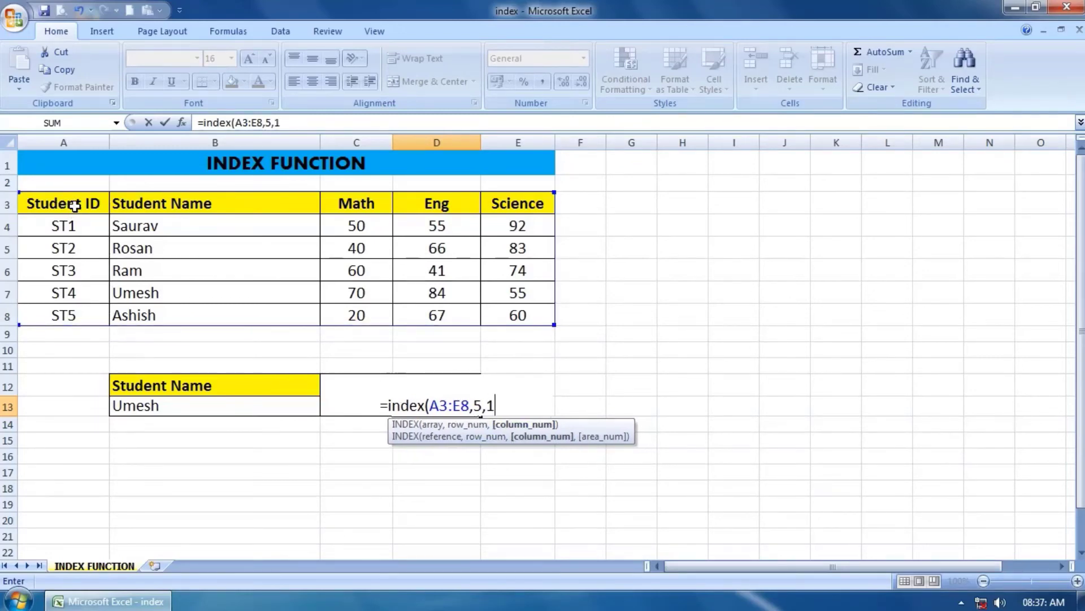
{"action": "type", "text": ")"}
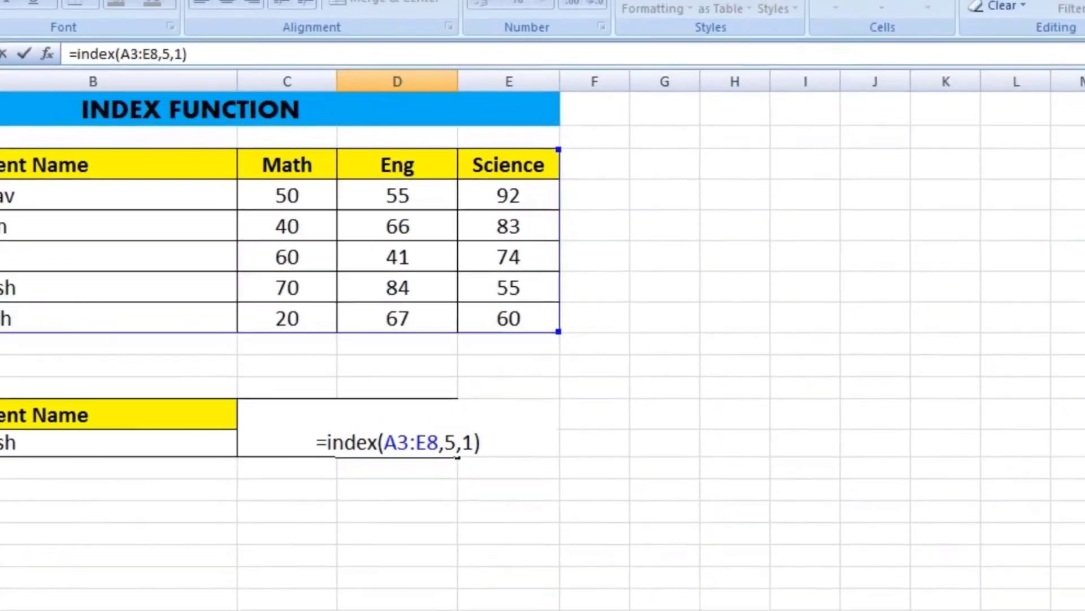
{"action": "key", "text": "Return"}
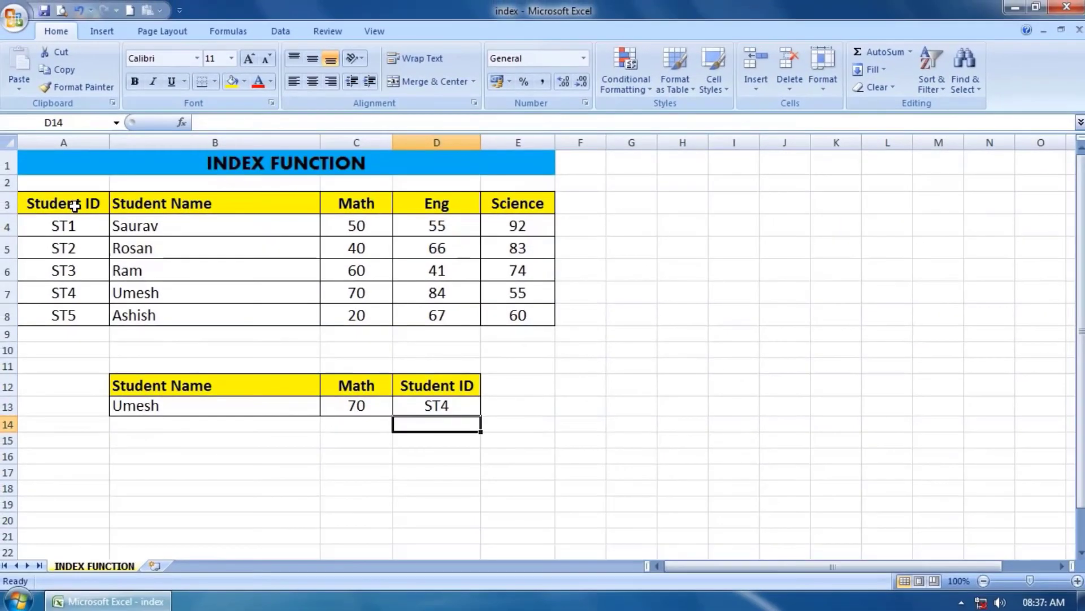
{"action": "left_click", "coordinate": [453, 405]}
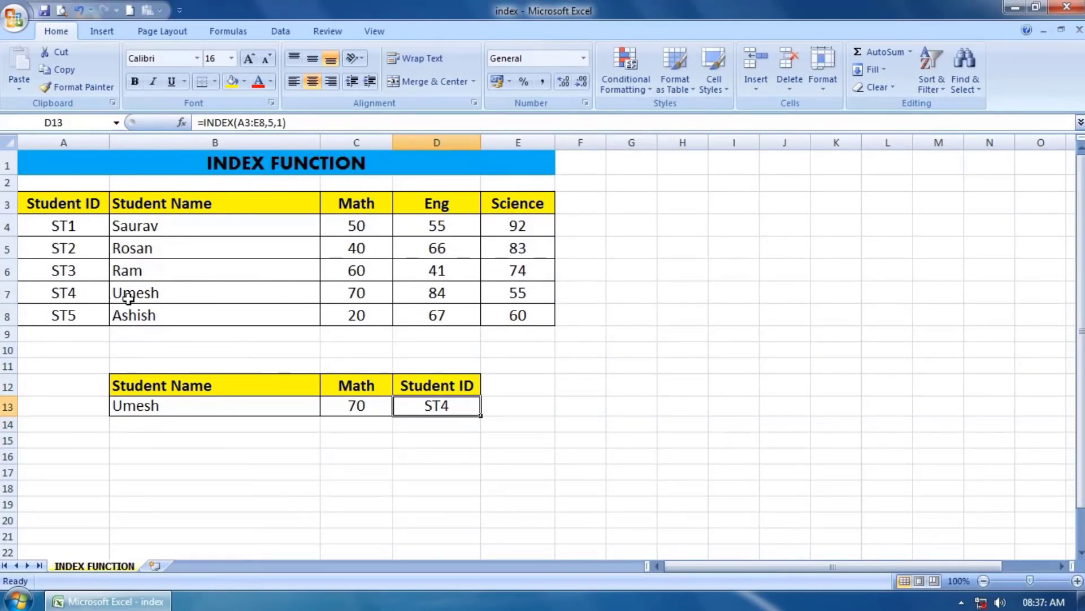
{"action": "left_click", "coordinate": [76, 294]}
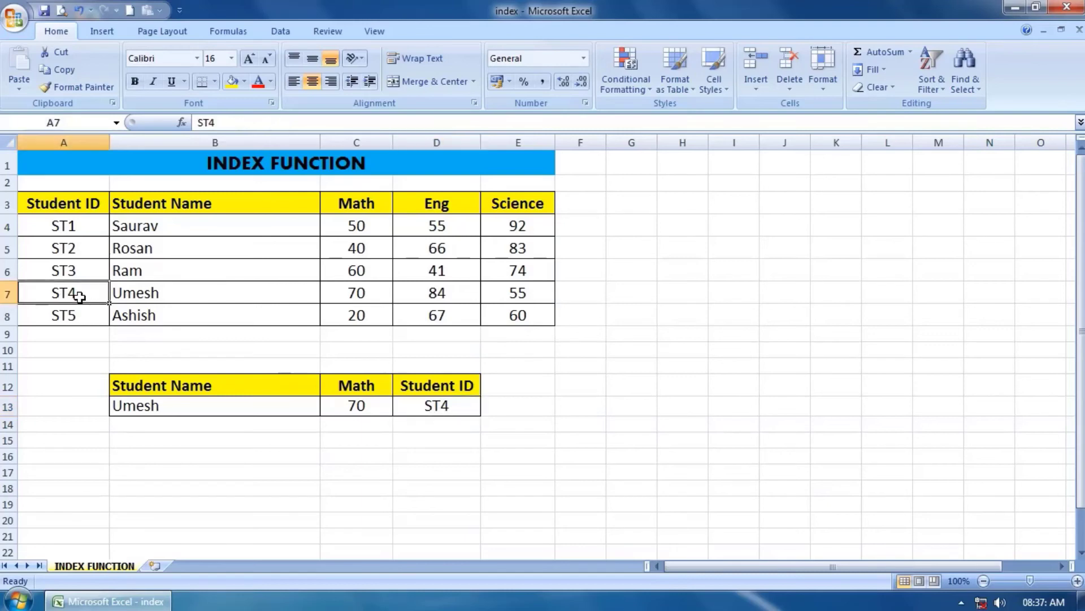
{"action": "left_click", "coordinate": [435, 409]}
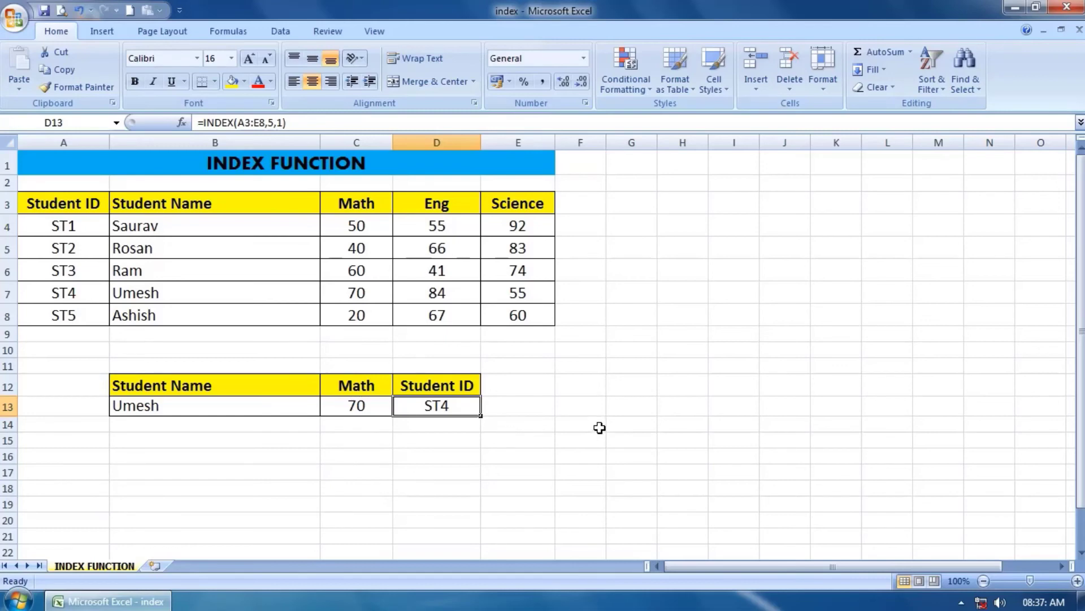
{"action": "left_click", "coordinate": [180, 459]}
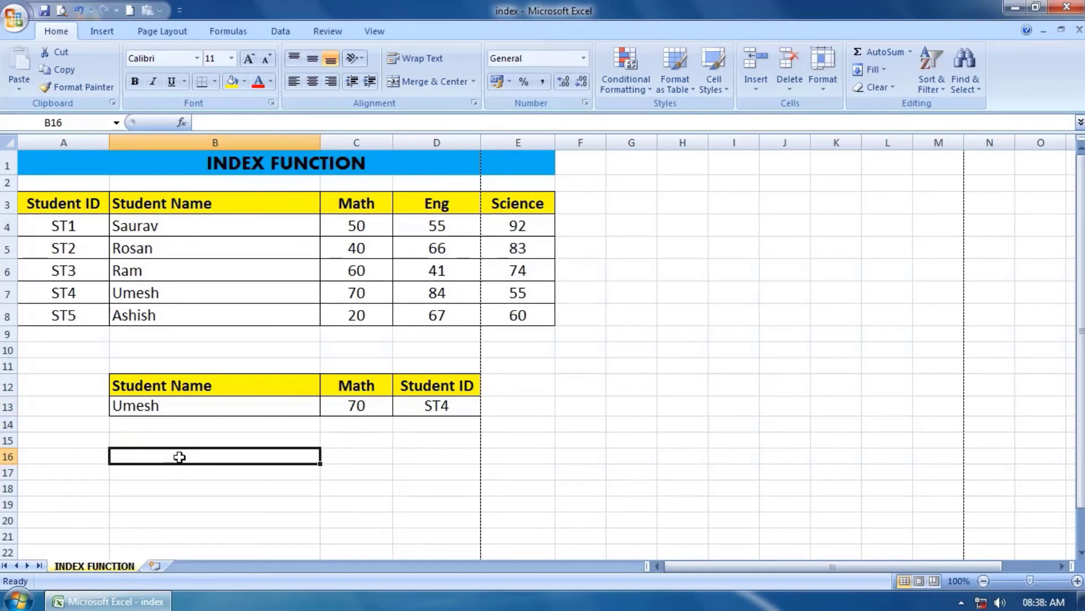